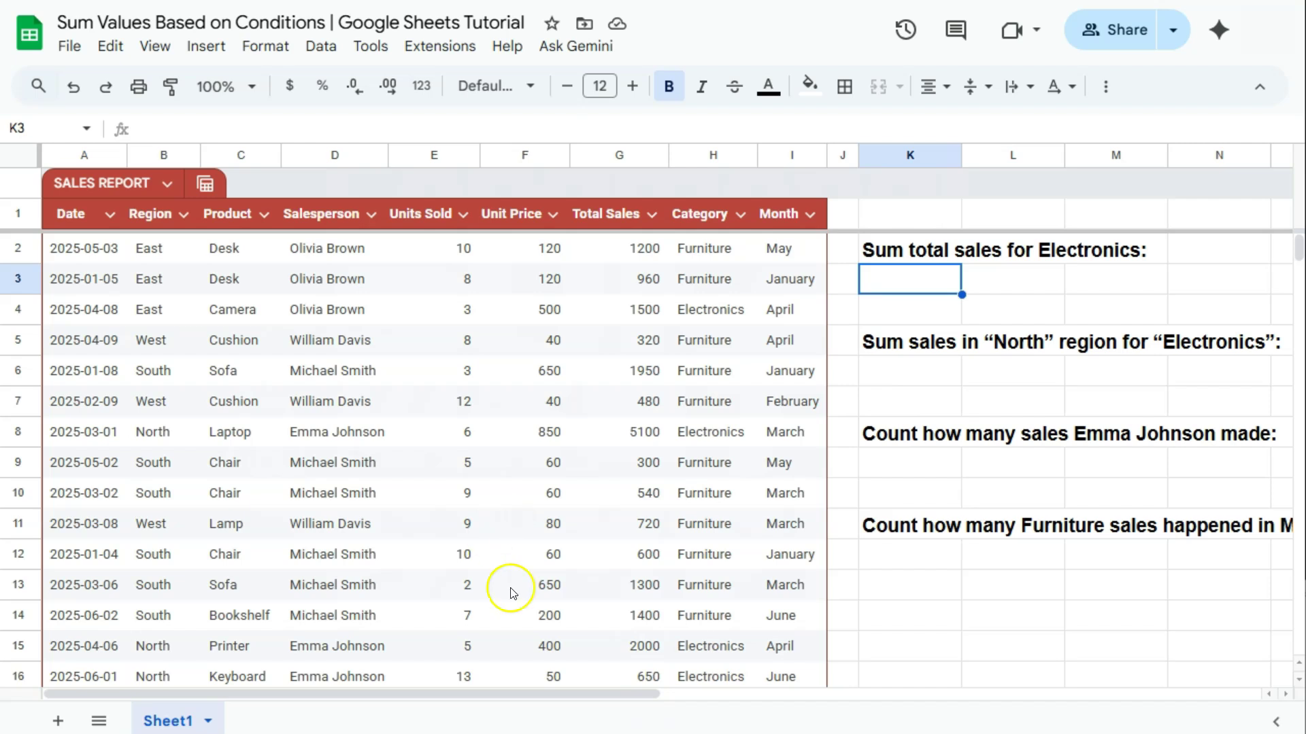
pyautogui.scroll(-10, 589, 487)
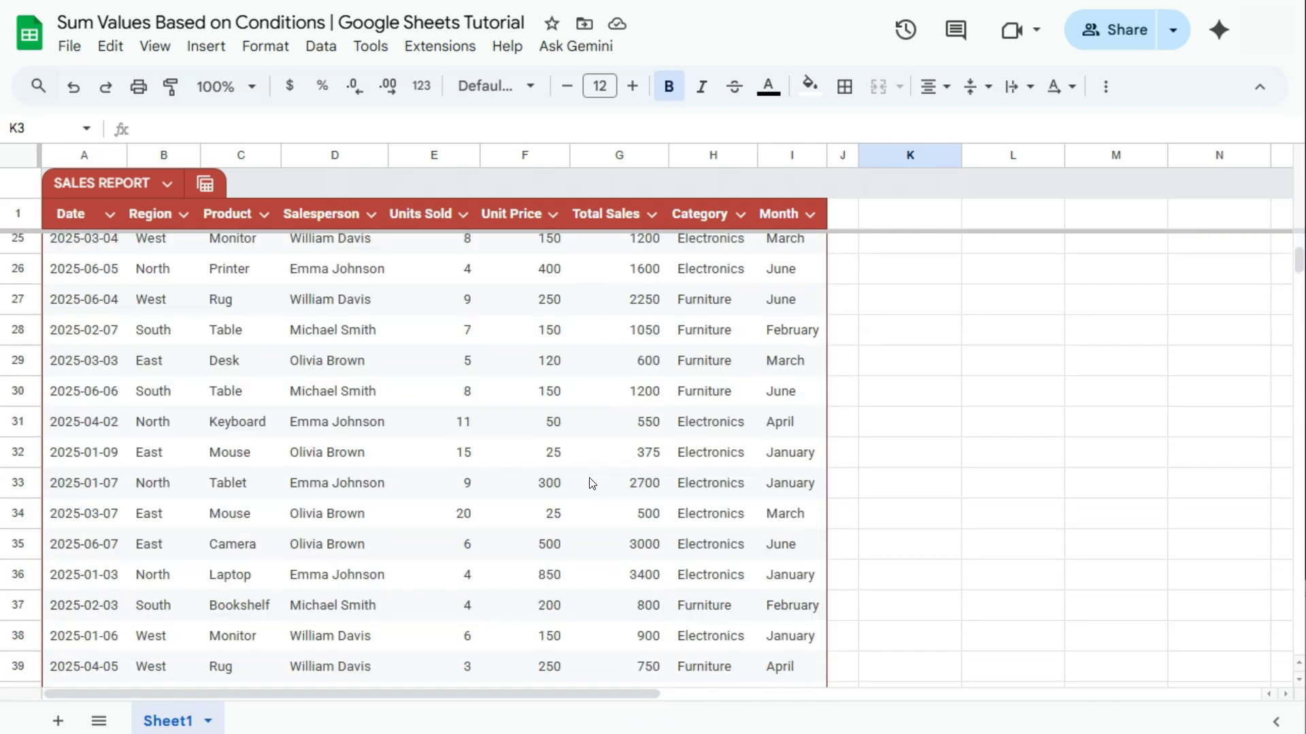
pyautogui.scroll(-10, 592, 484)
pyautogui.scroll(15, 592, 484)
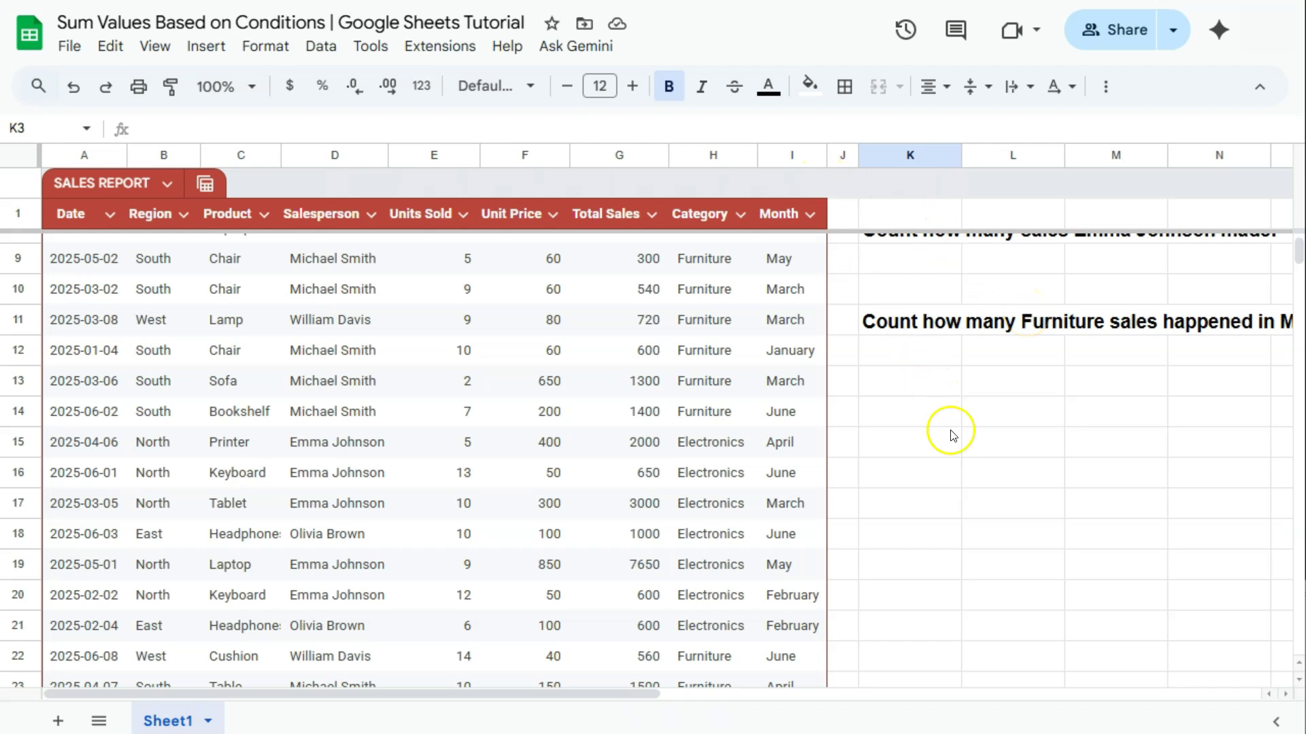
pyautogui.scroll(3, 946, 439)
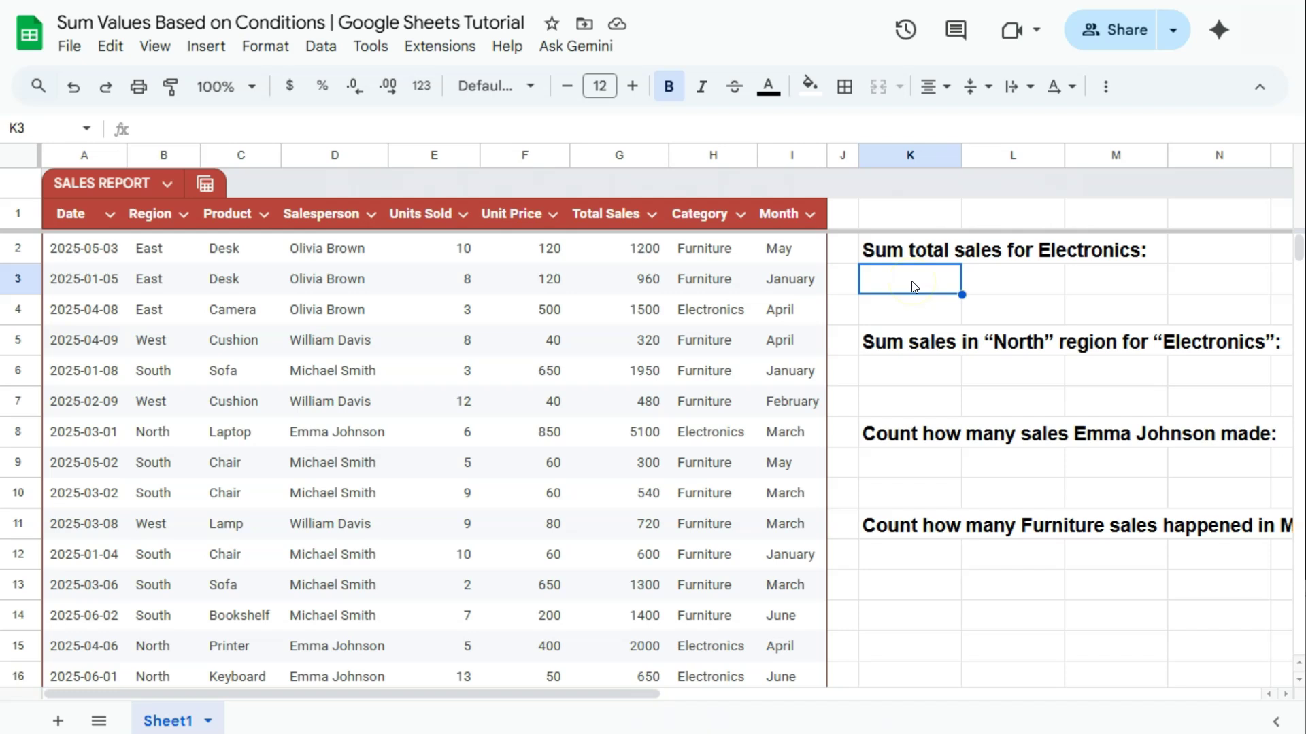
# Step: Begin a SUMIF formula in K3 with SALES_REPORT[Category] as the range and "Electronics" as the criterion
pyautogui.write('=')
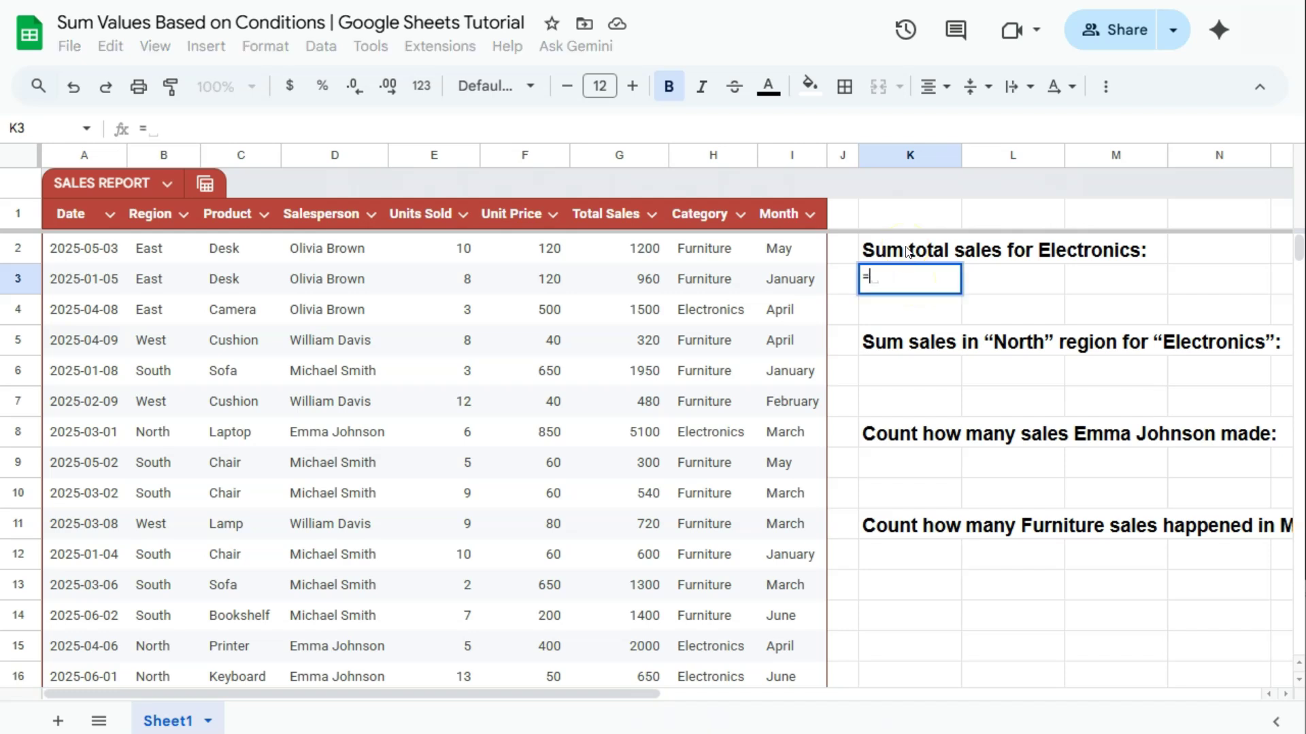
pyautogui.write('sumif')
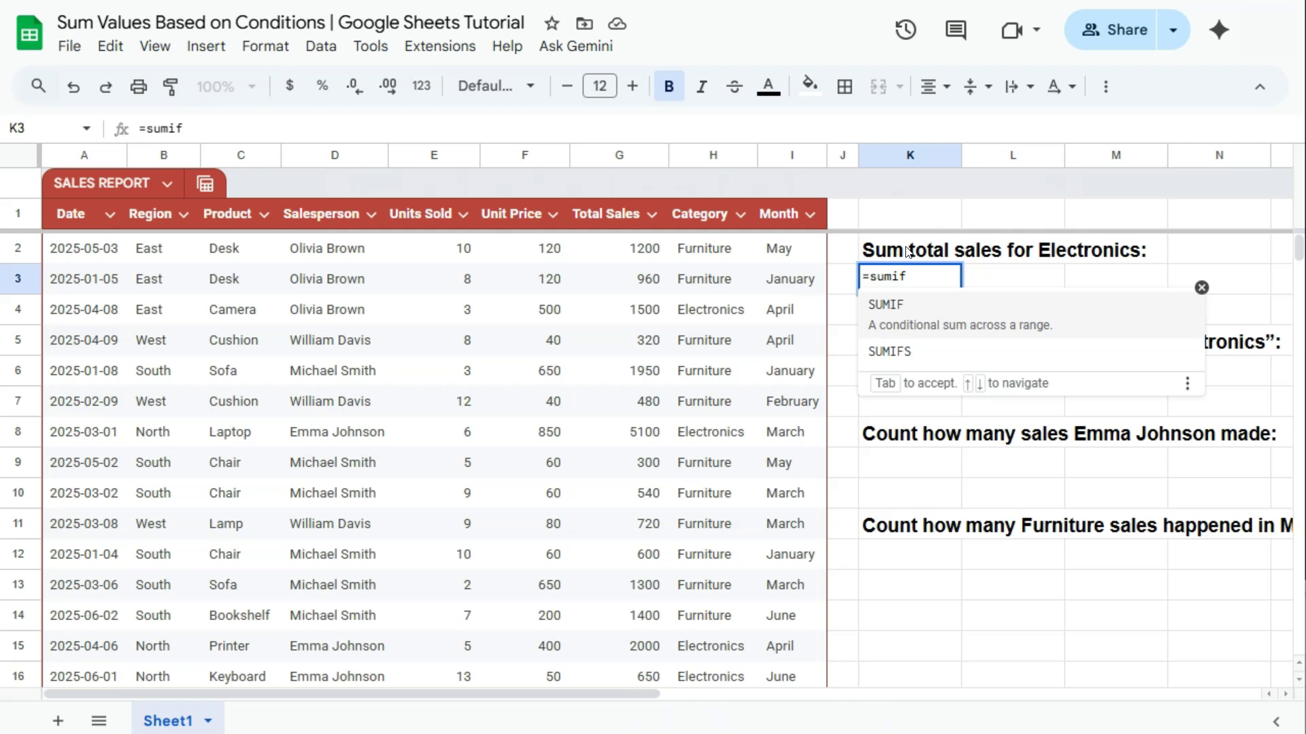
pyautogui.click(917, 314)
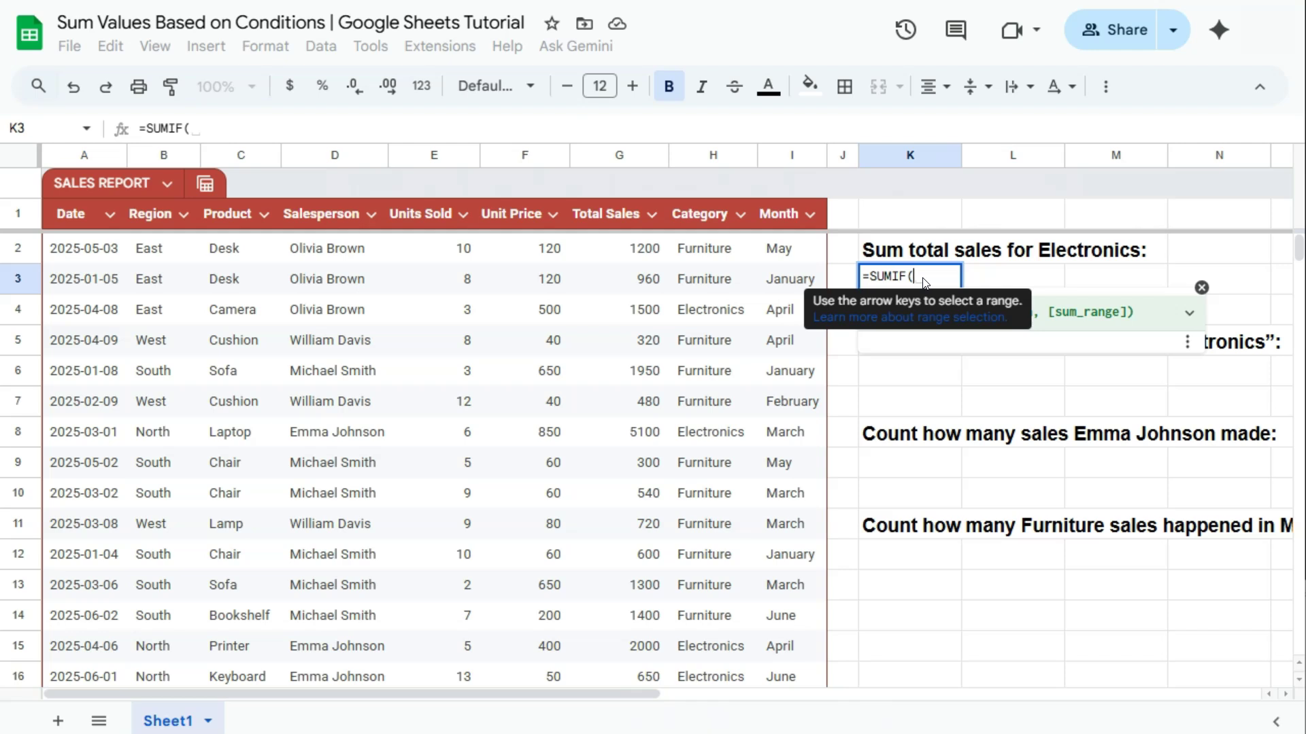
pyautogui.write('sale')
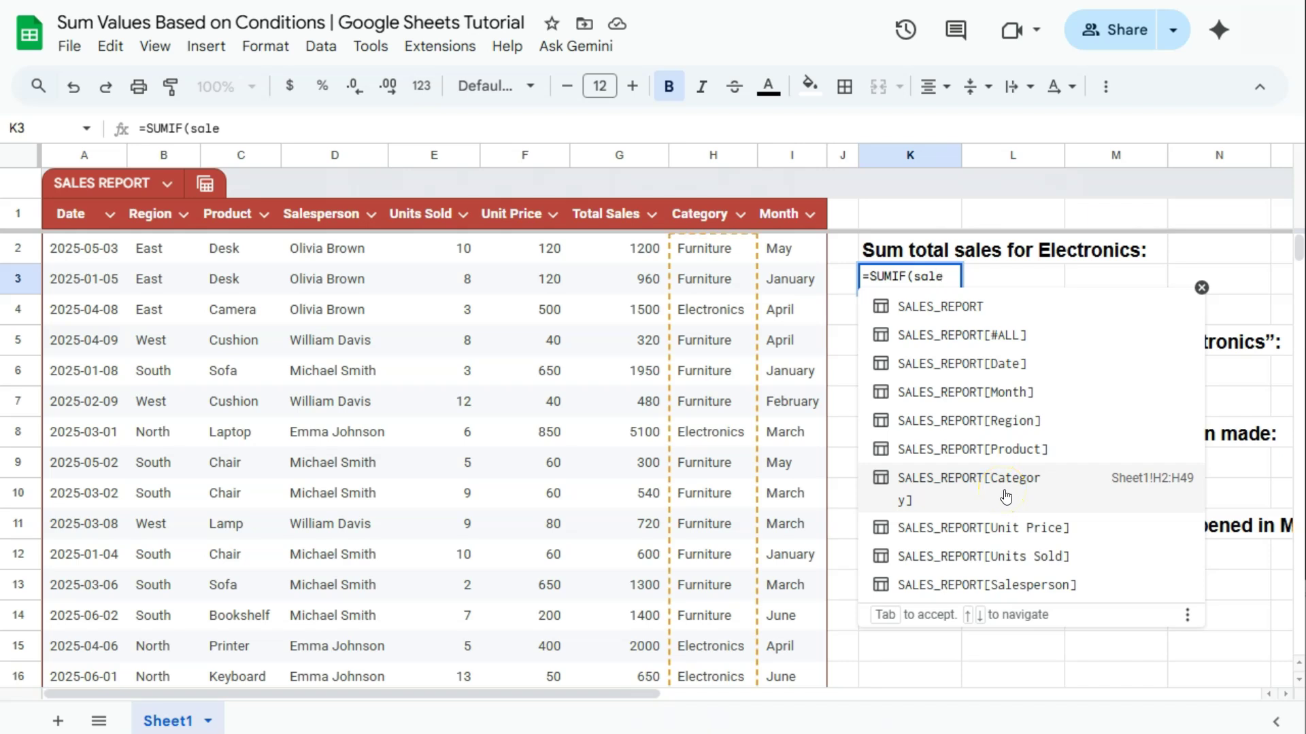
pyautogui.click(1007, 498)
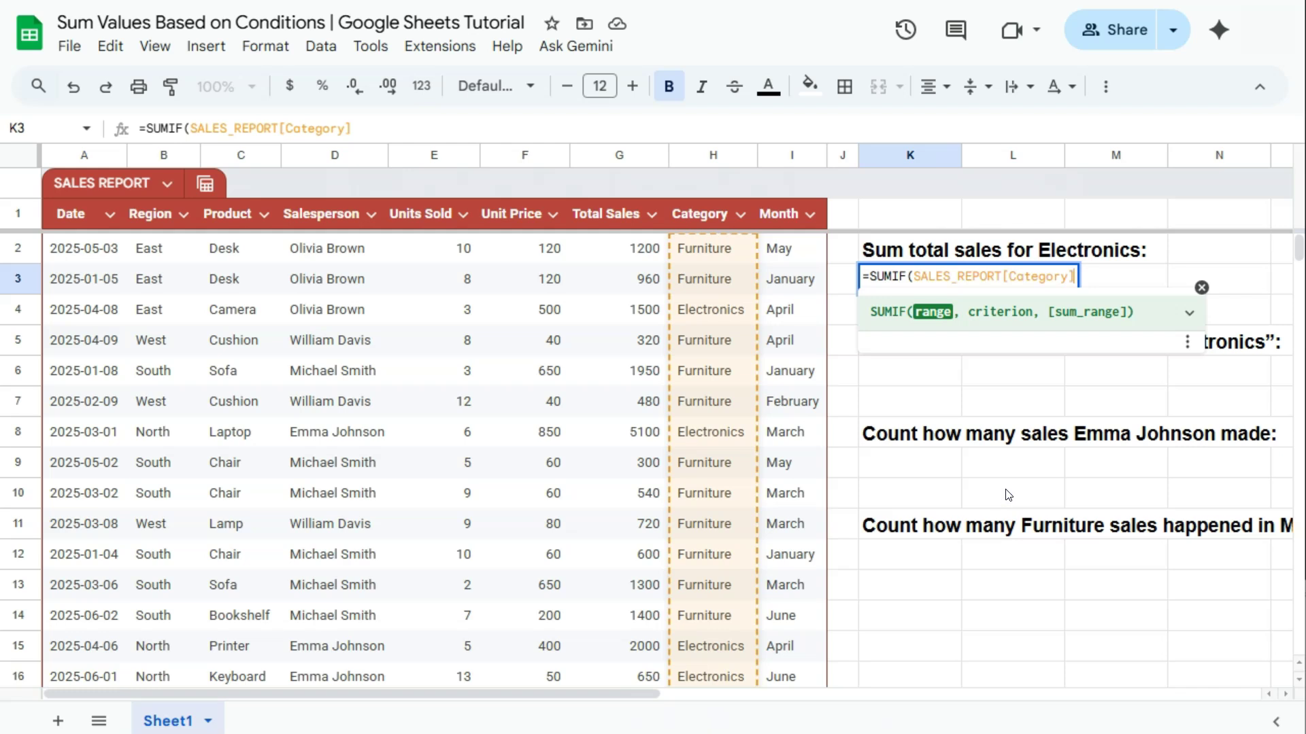
pyautogui.write(',')
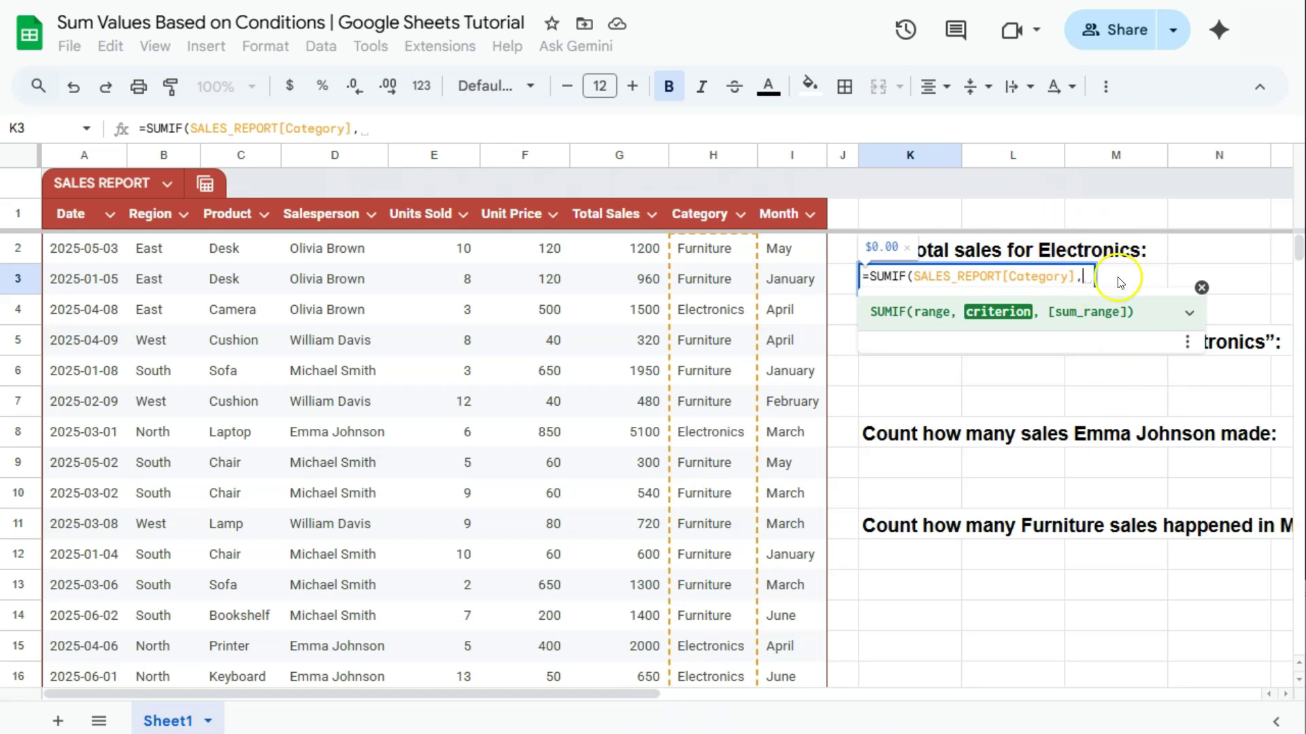
pyautogui.write('"')
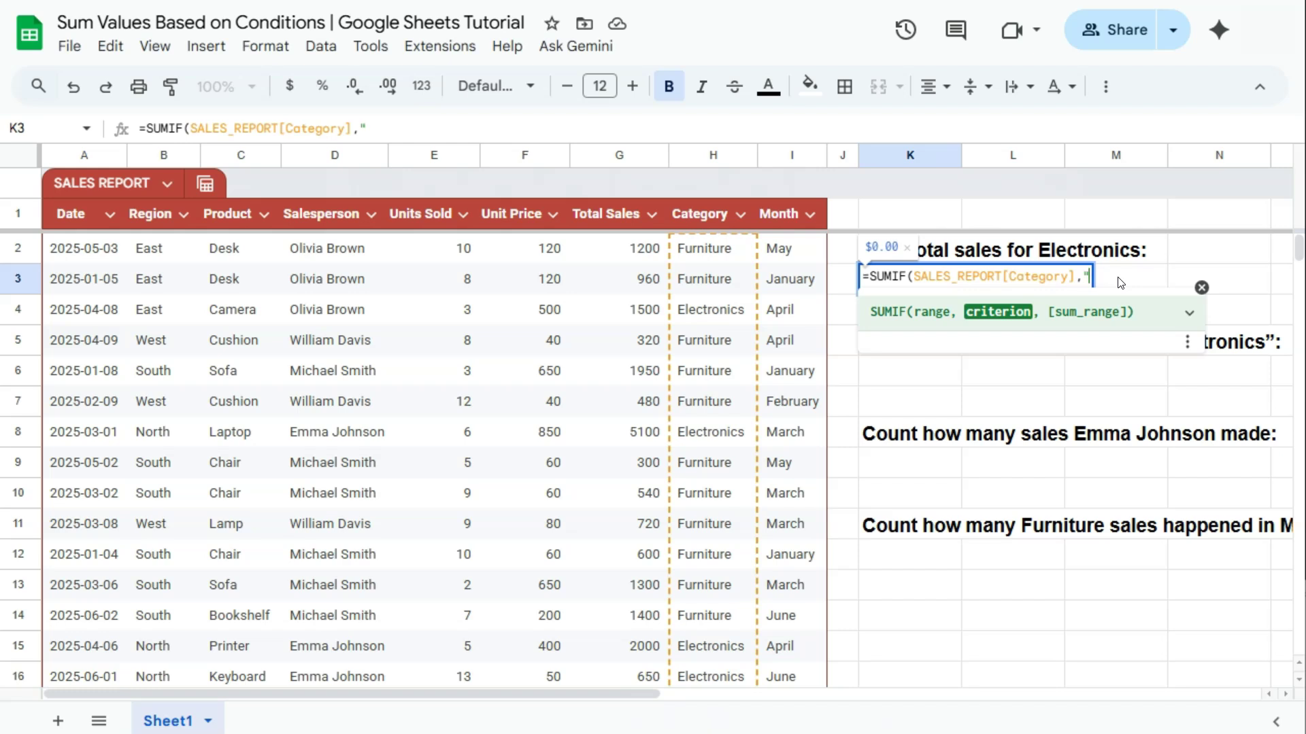
pyautogui.write('Electronics"')
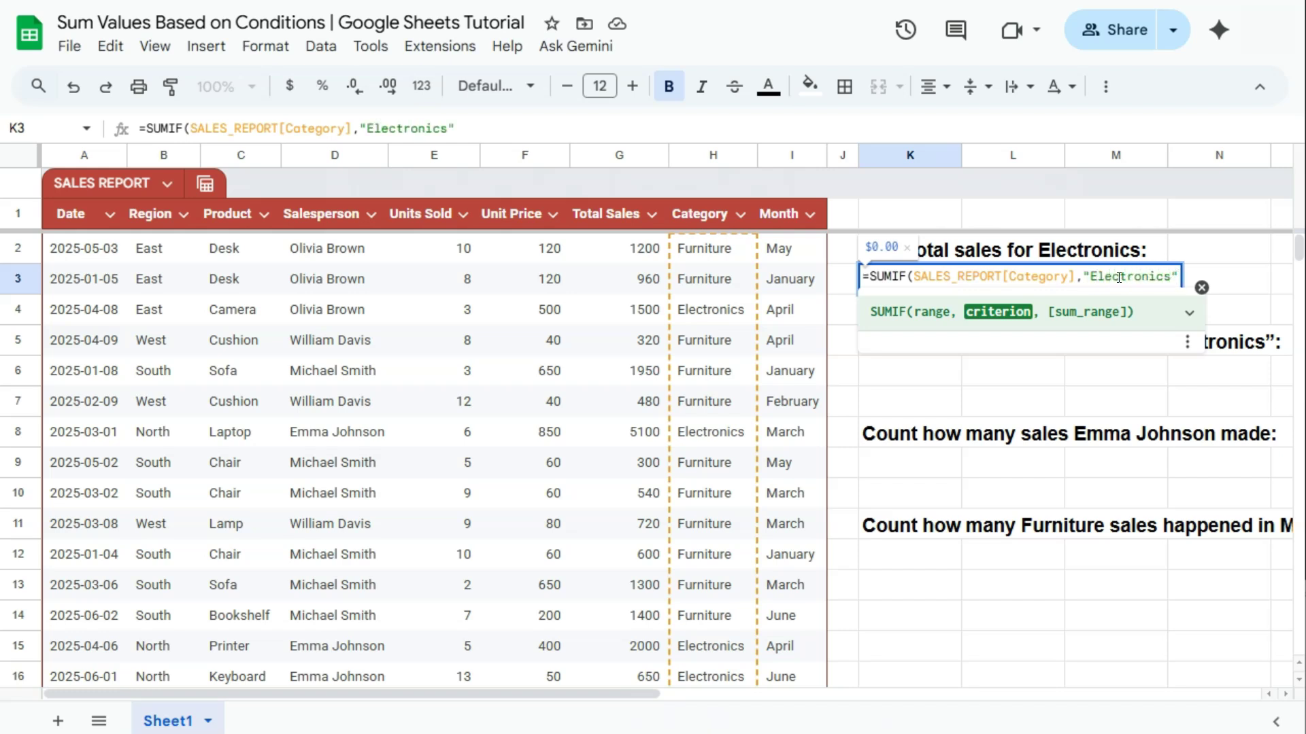
pyautogui.write(',')
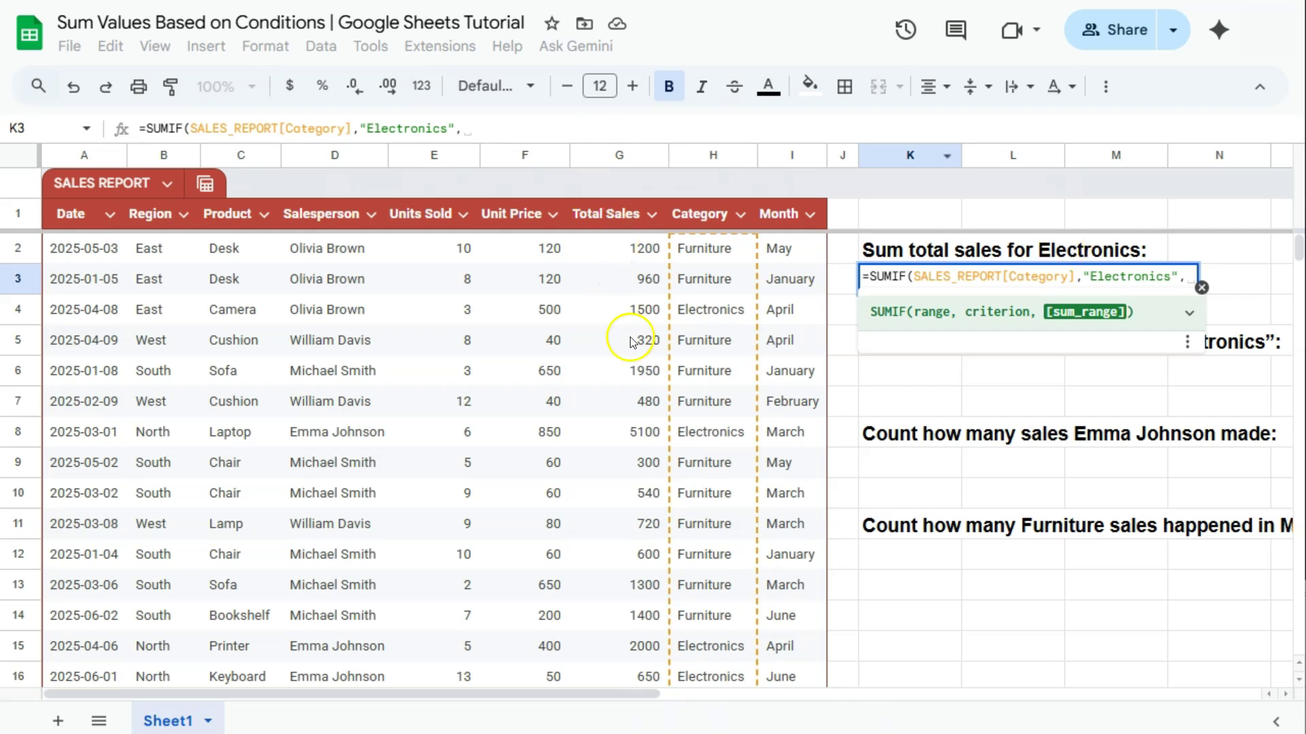
# Step: Use the whole Total Sales column, G2:G49, as the sum range and complete the SUMIF formula in K3
pyautogui.click(639, 374)
pyautogui.moveTo(635, 254); pyautogui.dragTo(624, 470)
pyautogui.scroll(-15, 618, 481)
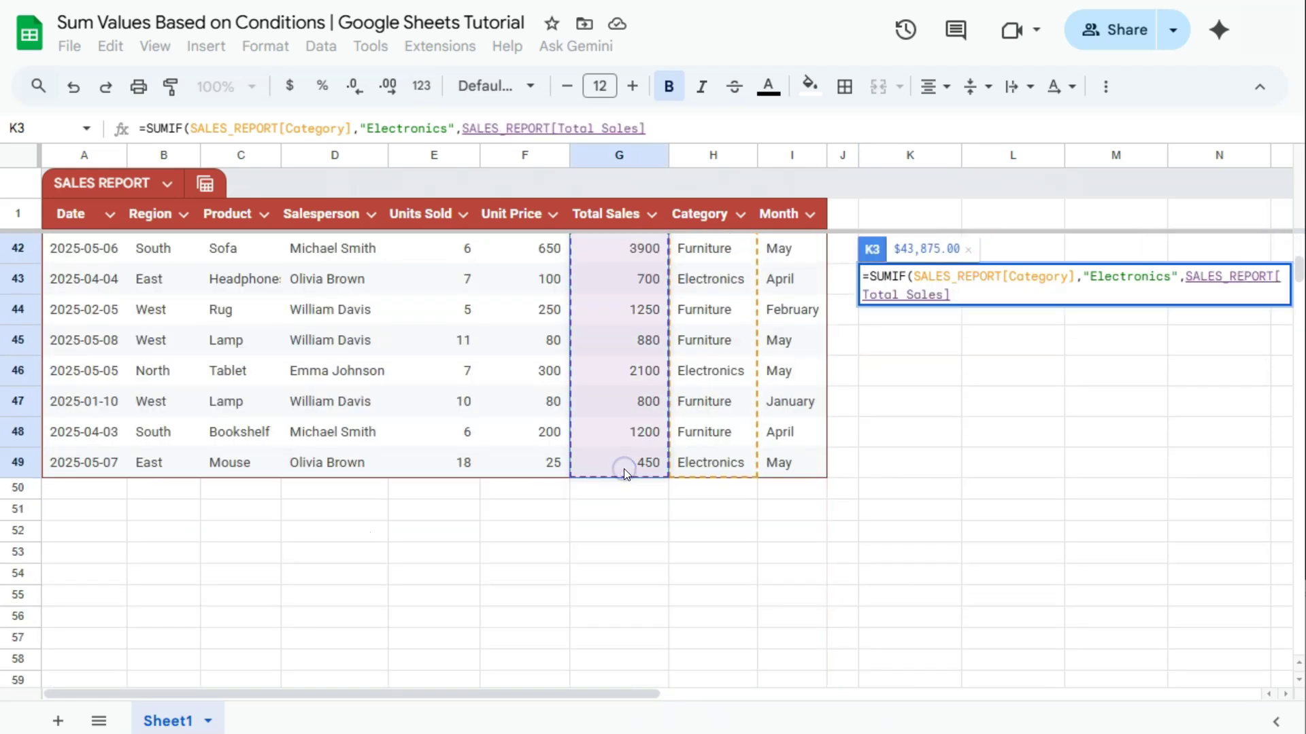
pyautogui.scroll(9, 624, 471)
pyautogui.scroll(5, 623, 470)
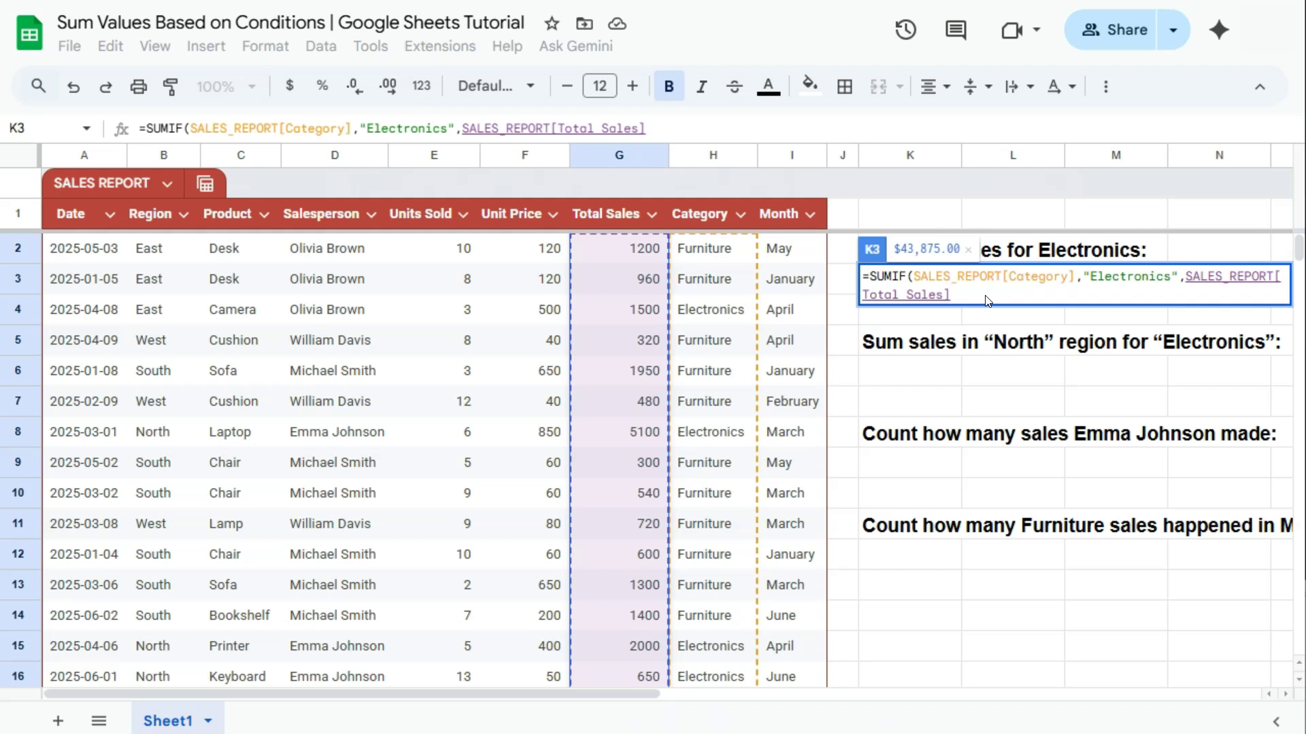
pyautogui.press('Return')
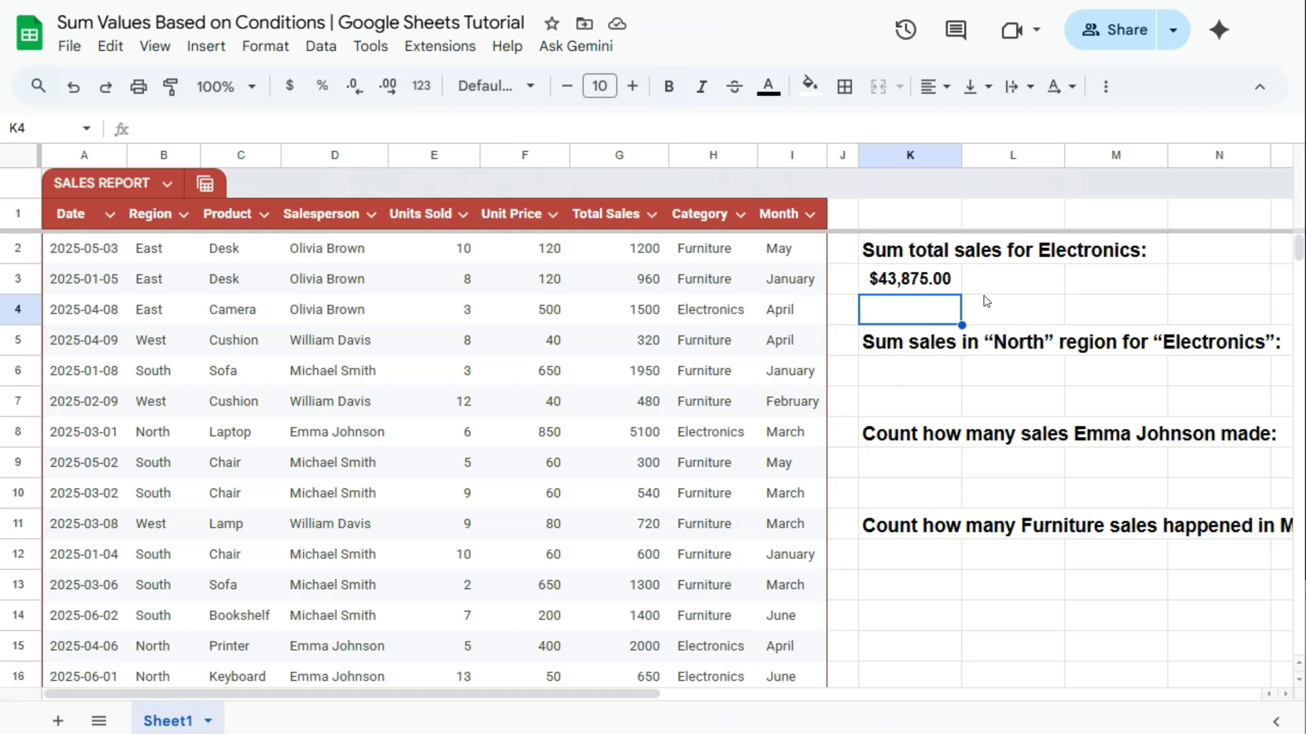
# Step: Begin a SUMIFS formula in K6 with SALES_REPORT[Total Sales] as the sum range
pyautogui.click(918, 379)
pyautogui.write('=')
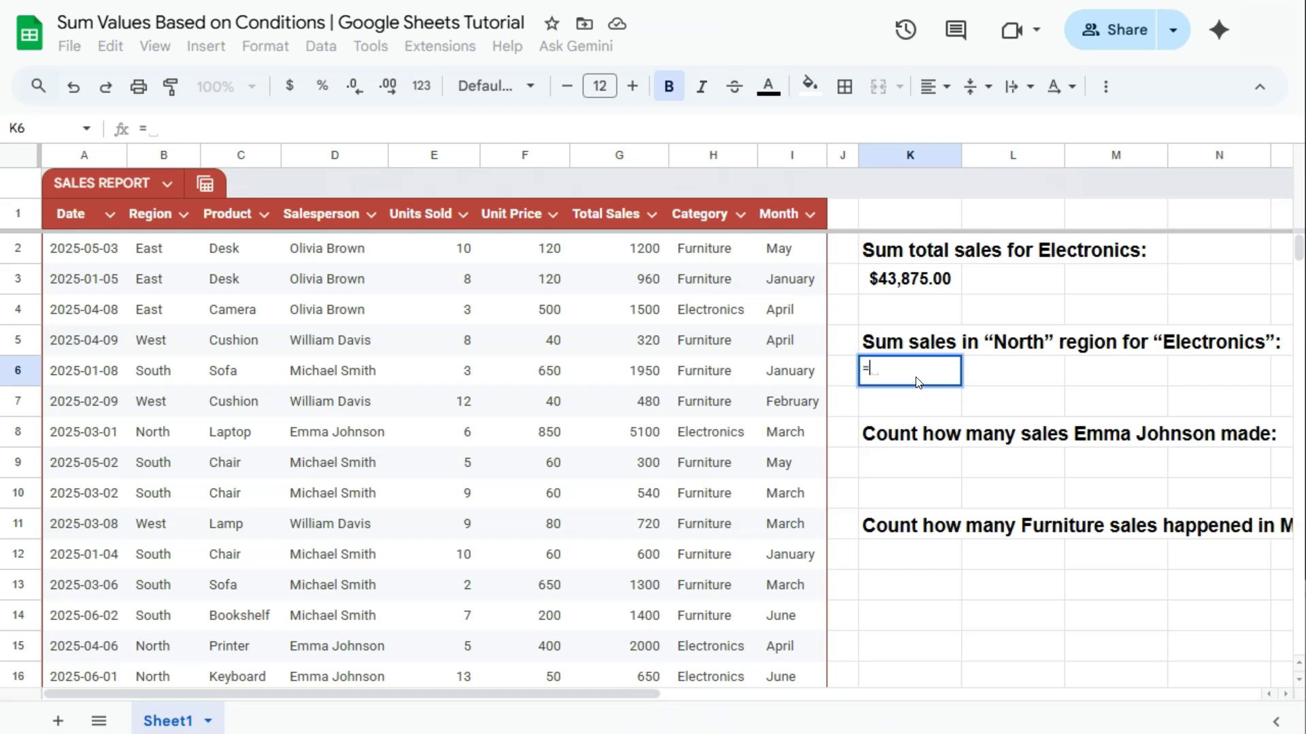
pyautogui.write('sum')
pyautogui.click(922, 376)
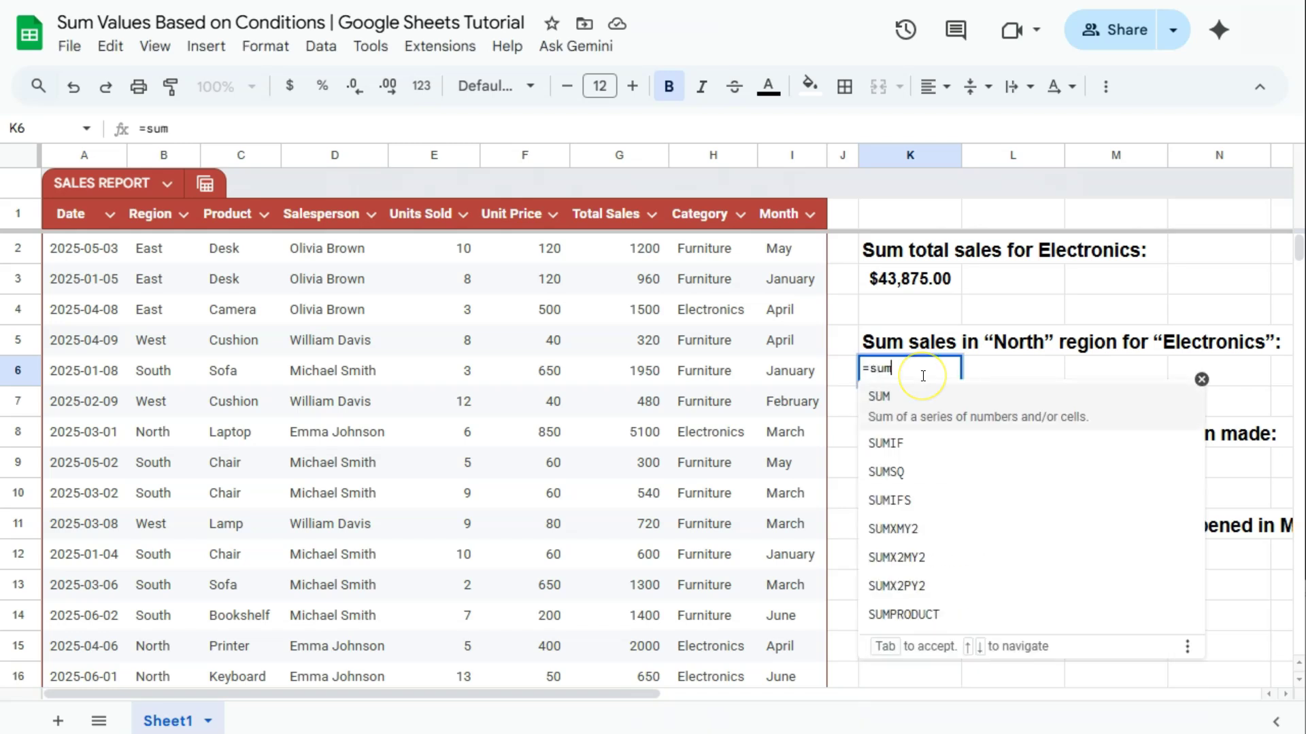
pyautogui.write('ifs')
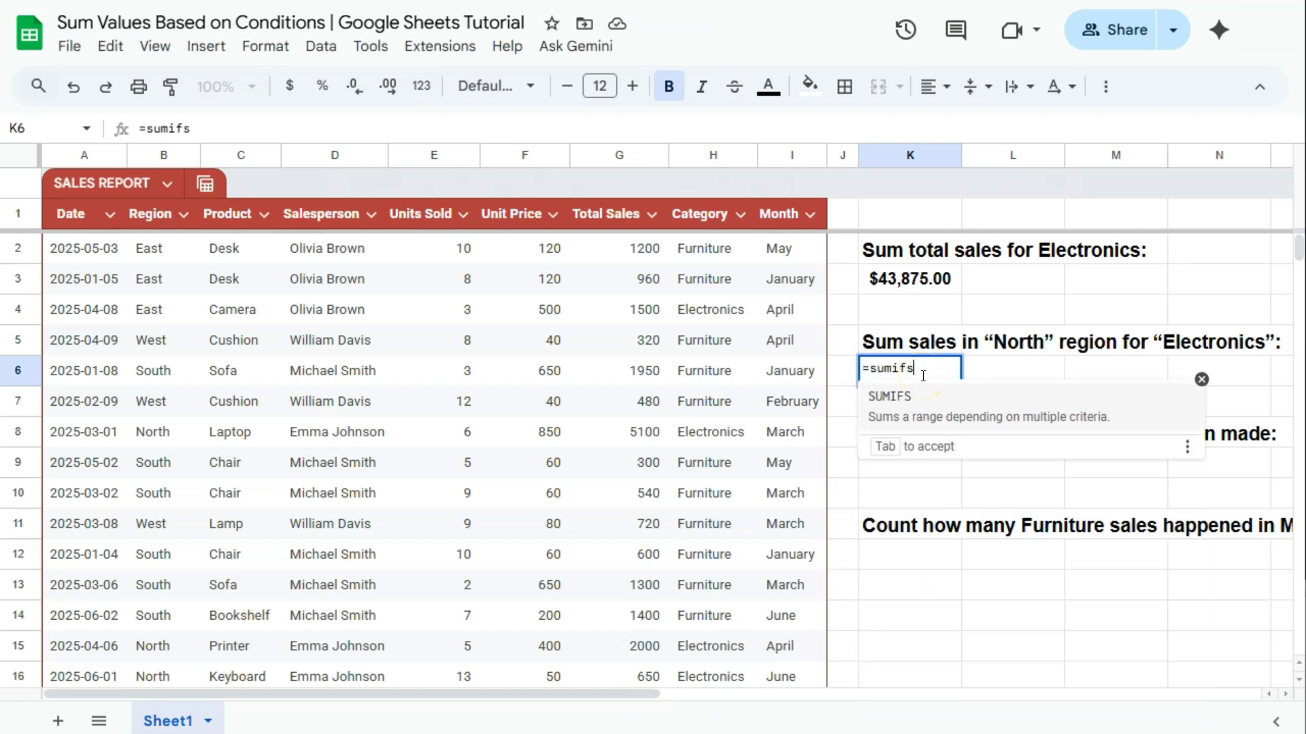
pyautogui.click(1035, 427)
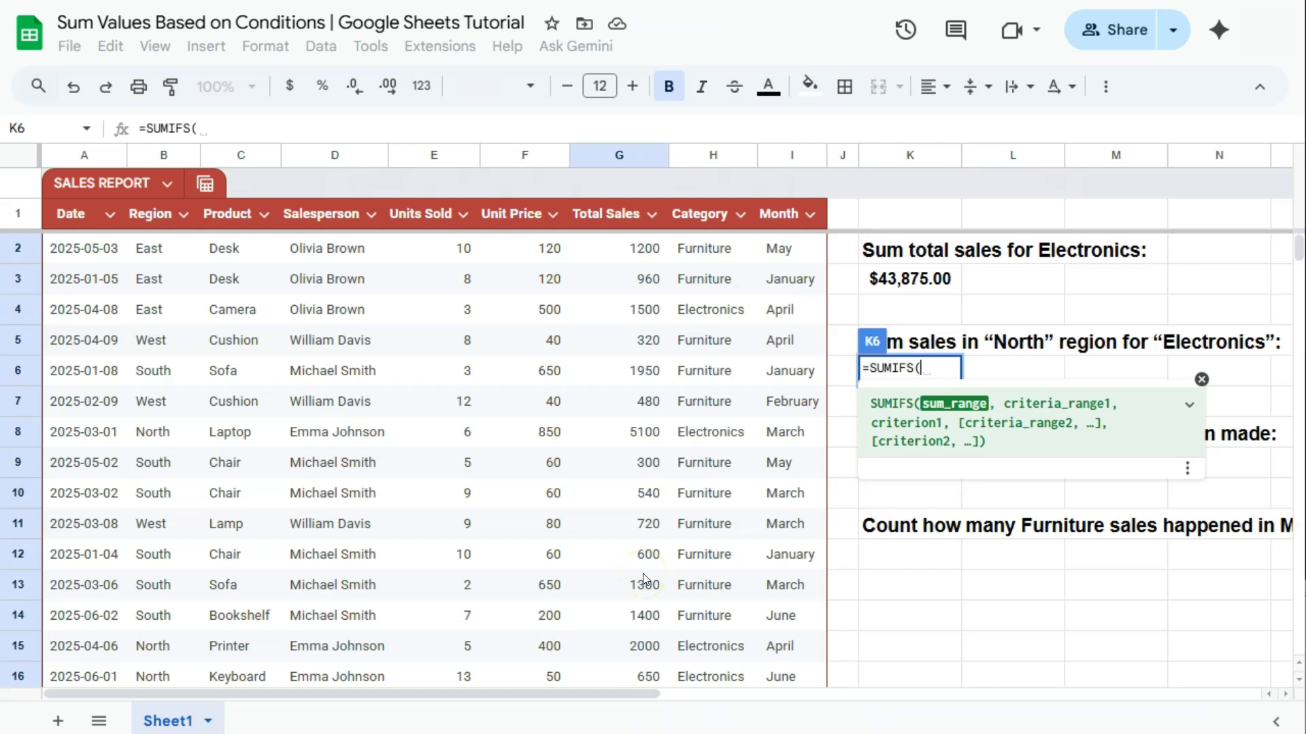
pyautogui.write('Sale')
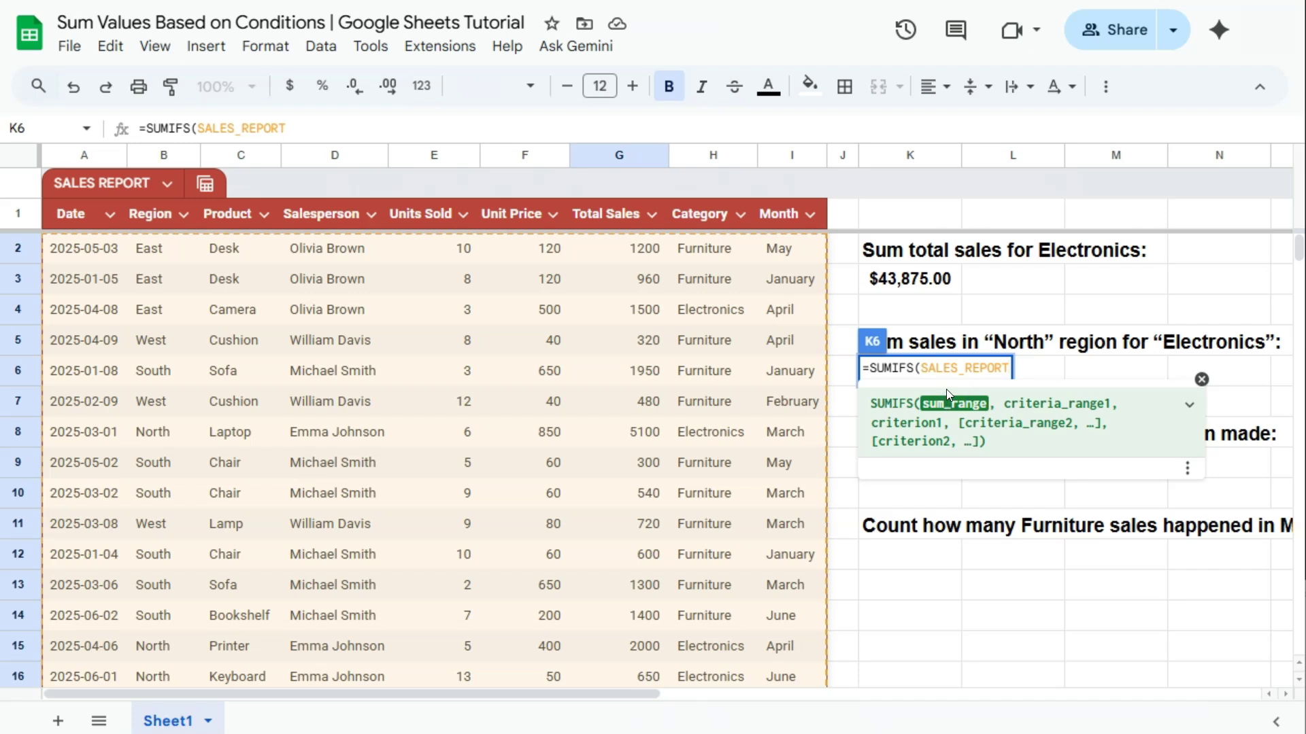
pyautogui.write('[to')
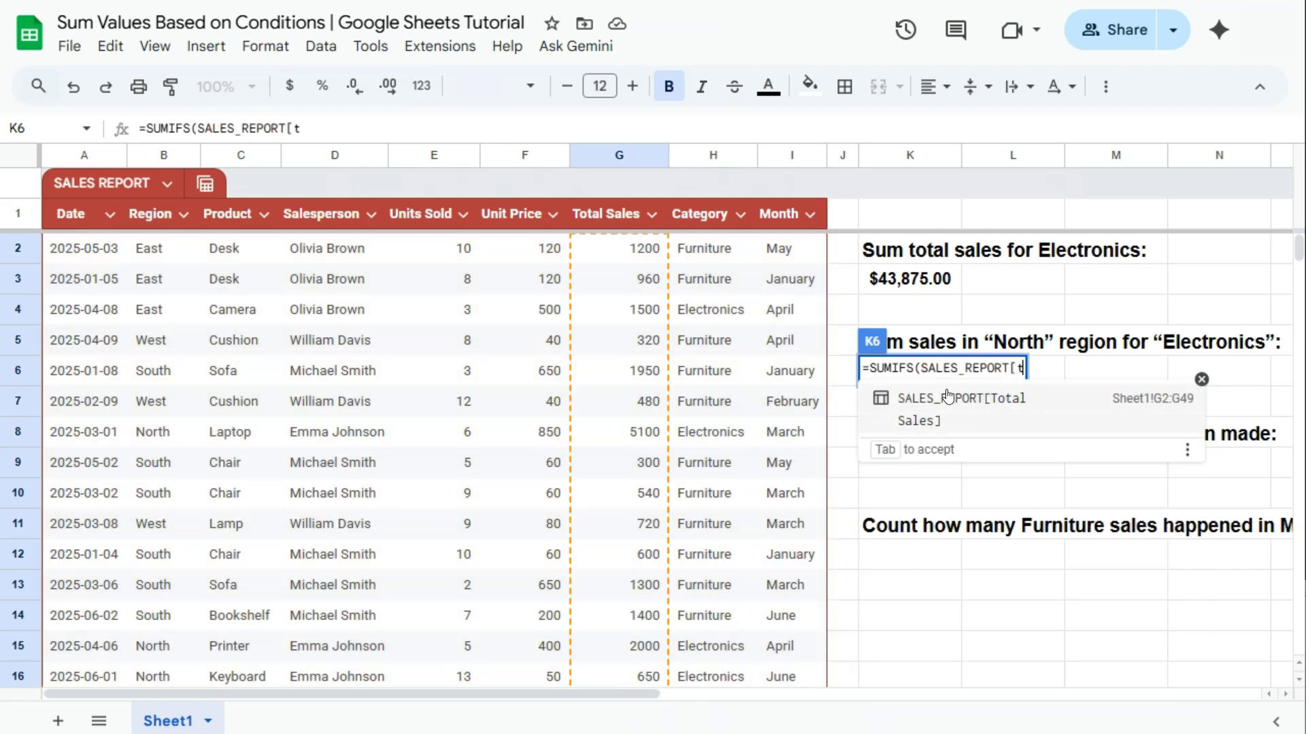
pyautogui.click(967, 408)
pyautogui.write(',')
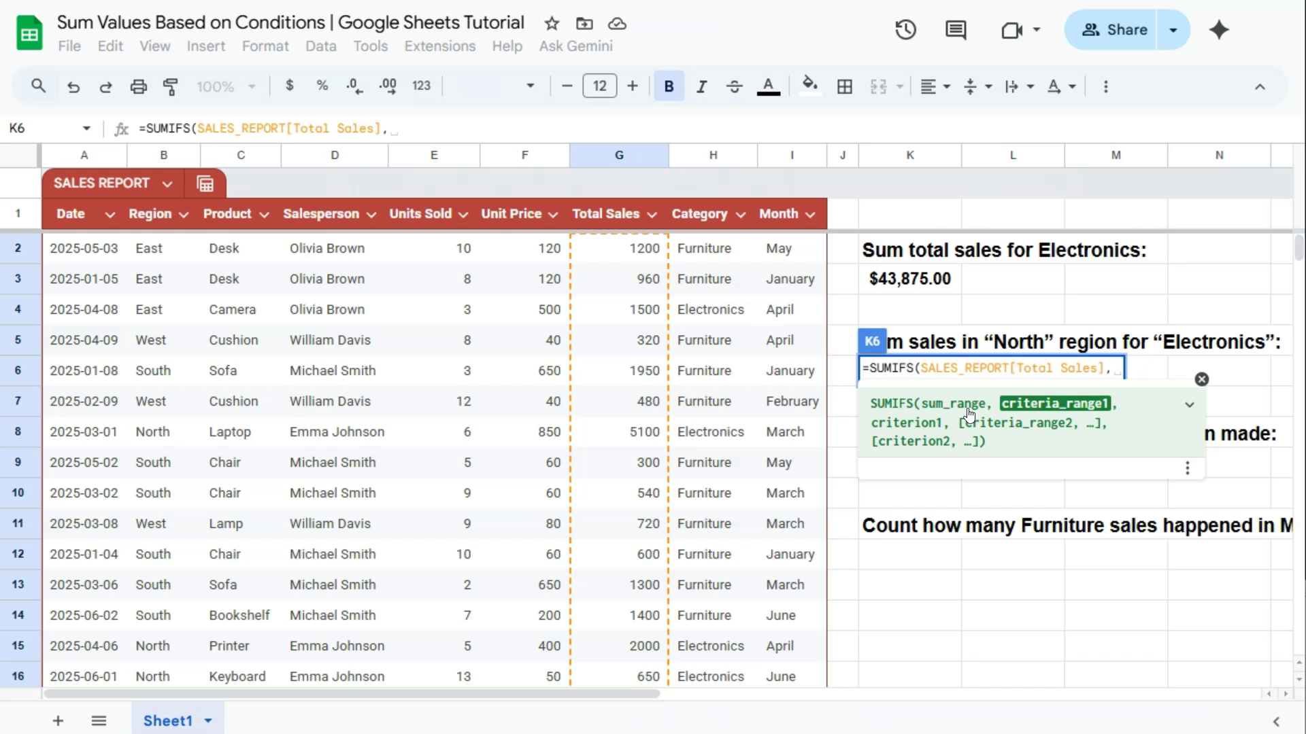
# Step: Add SALES_REPORT[Region] as the first criteria range of the SUMIFS formula, with "North" as its criterion
pyautogui.press('BackSpace')
pyautogui.write('sale')
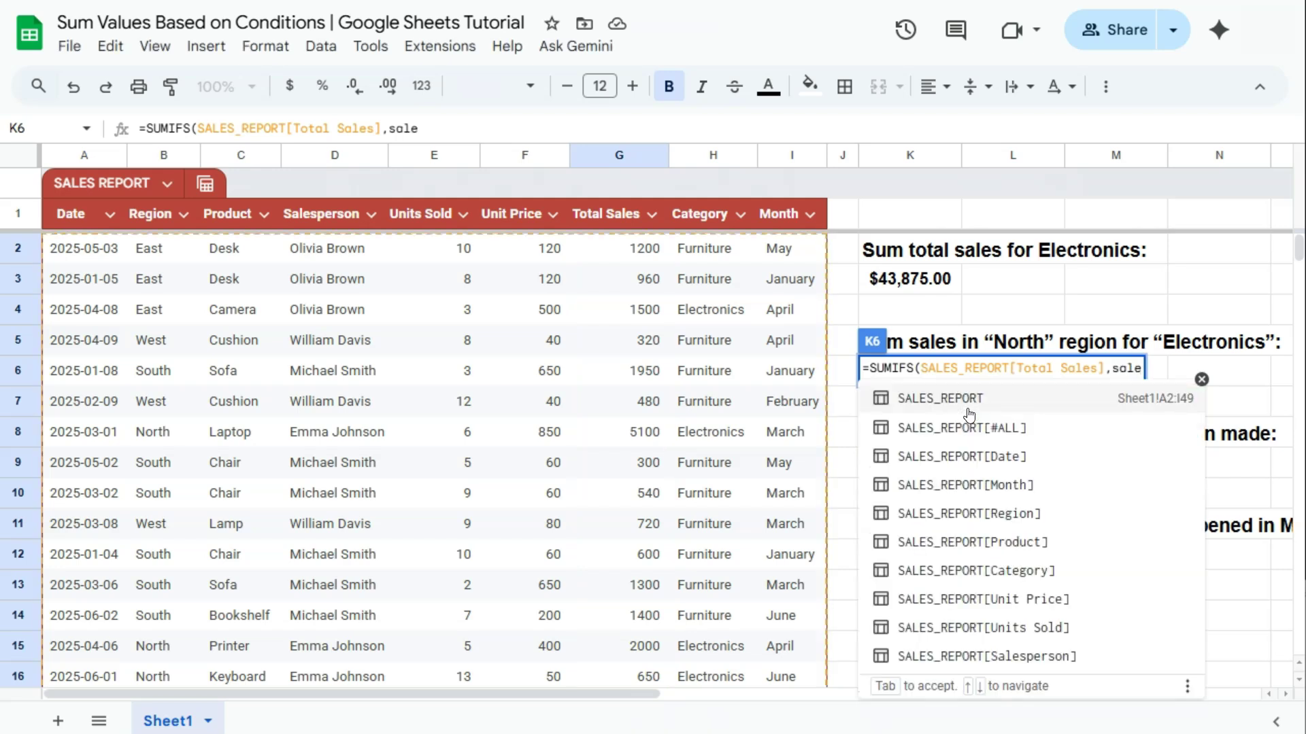
pyautogui.click(983, 517)
pyautogui.write(',')
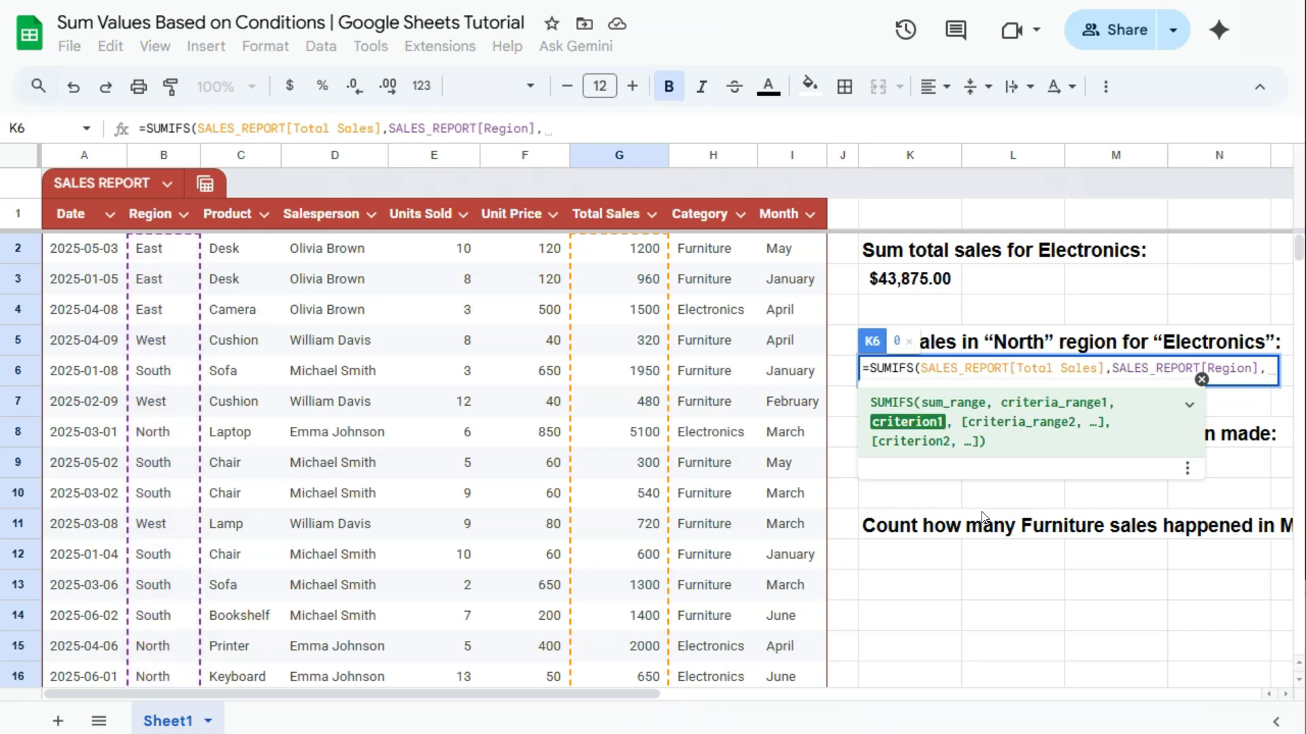
pyautogui.write('"N')
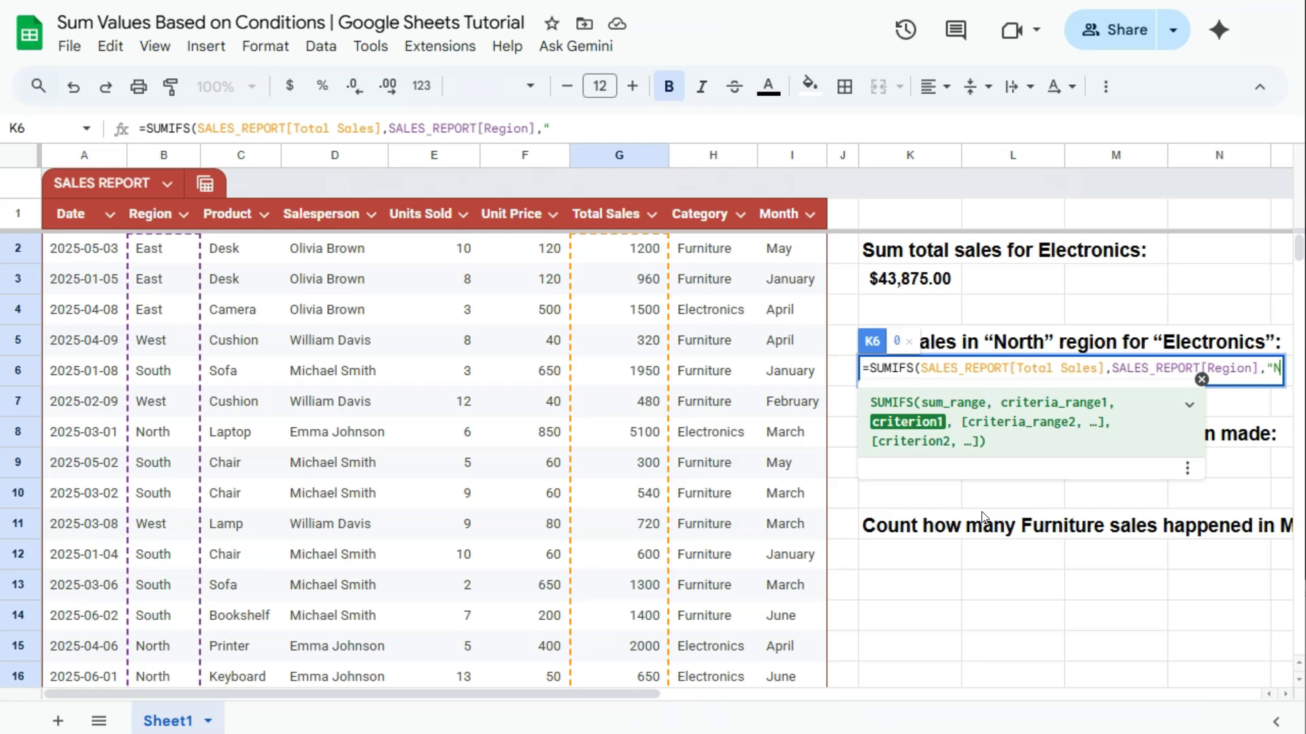
pyautogui.write('orth",')
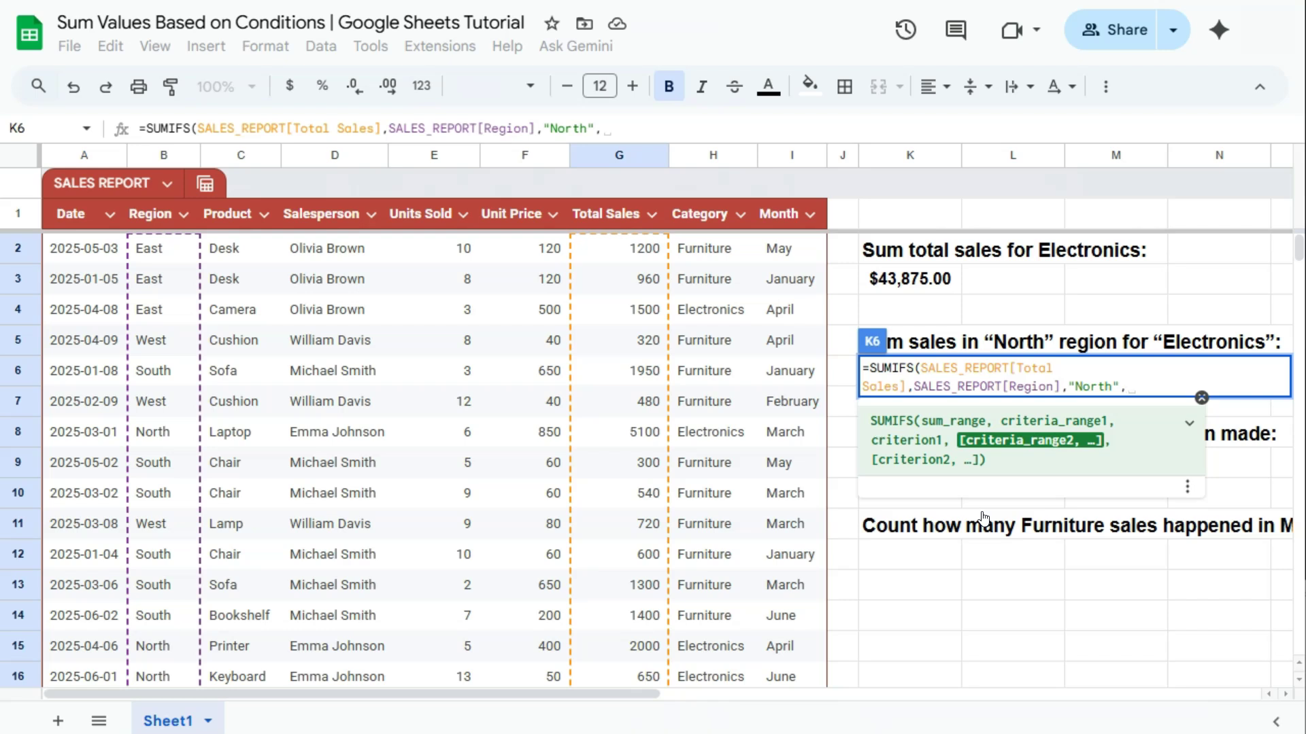
# Step: Add SALES_REPORT[Category] with the criterion "Electronics" as the second condition and complete the SUMIFS formula in K6
pyautogui.write('sale')
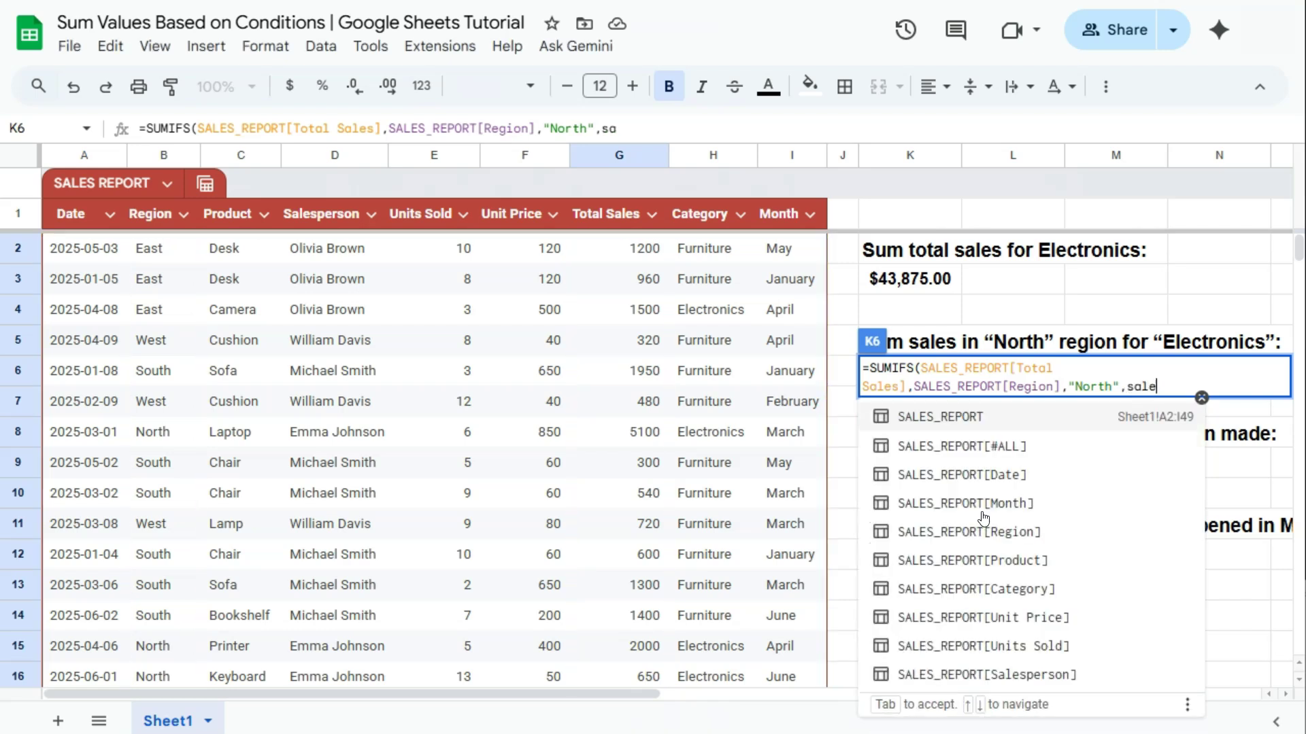
pyautogui.click(980, 589)
pyautogui.write(',')
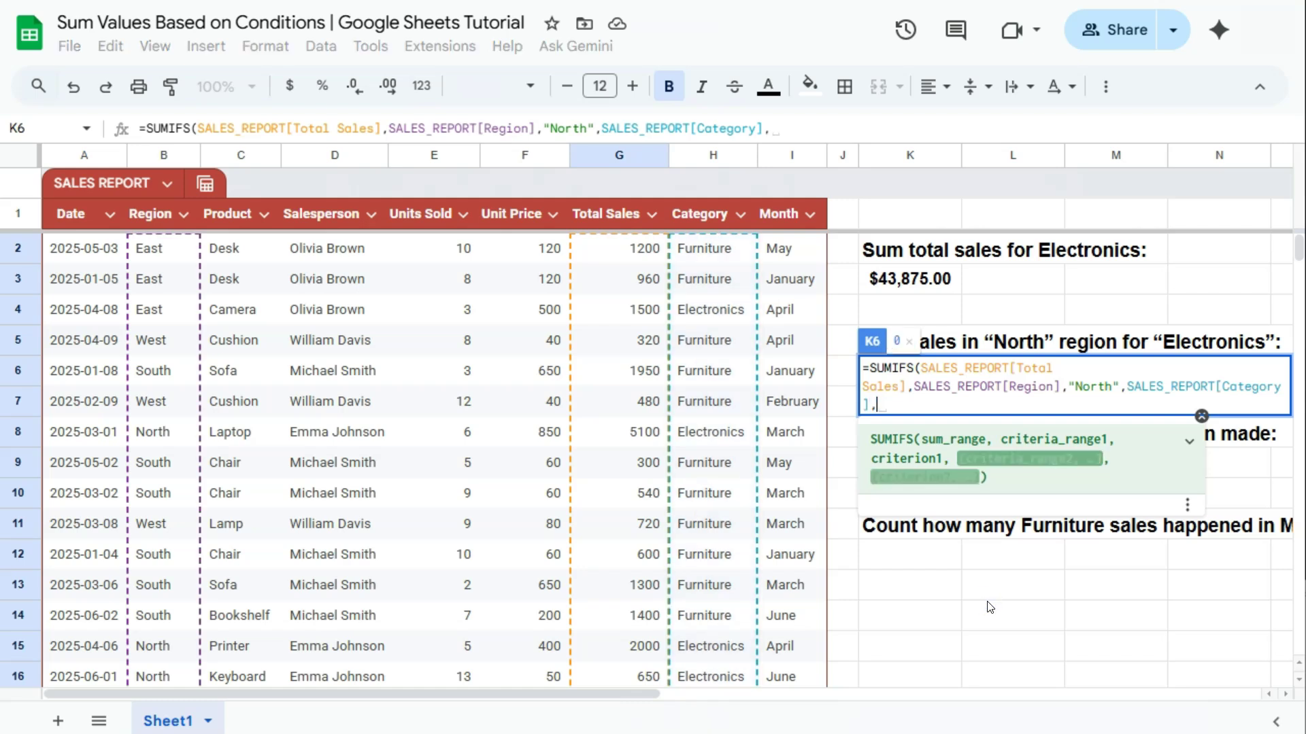
pyautogui.write('"Elect')
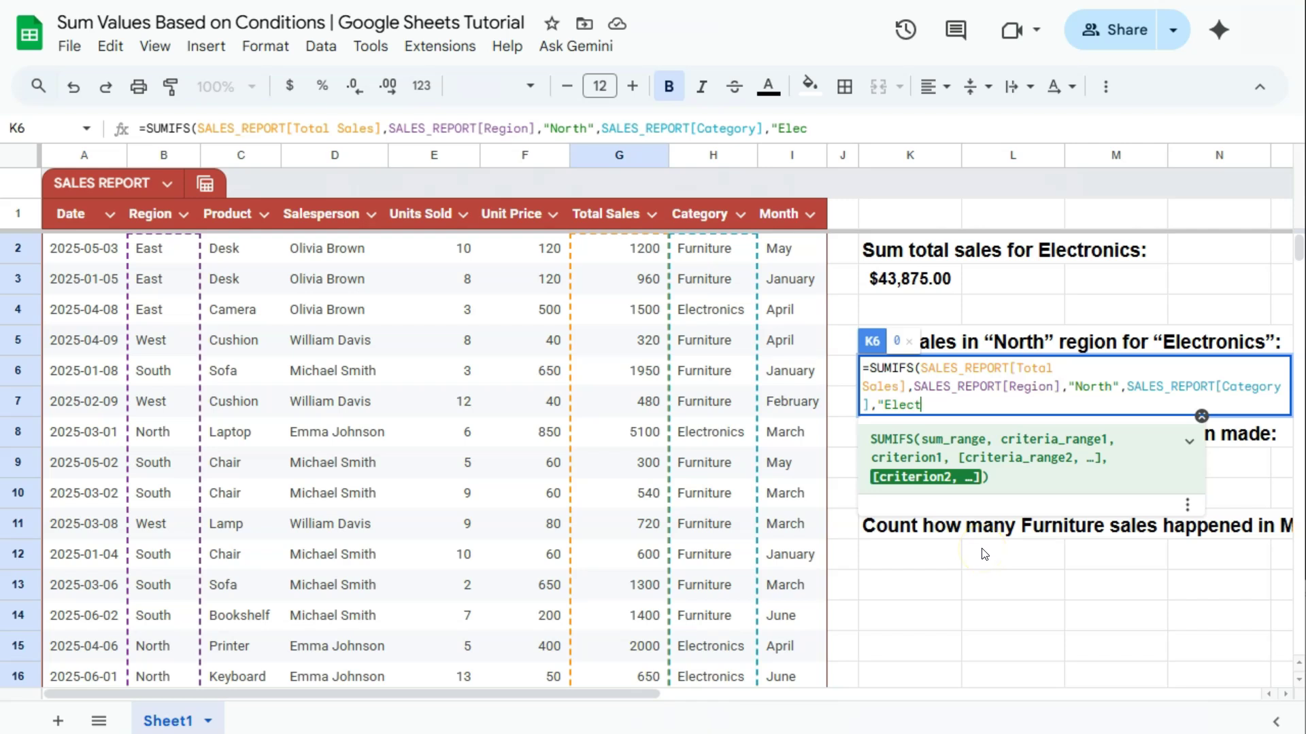
pyautogui.write('ronics")')
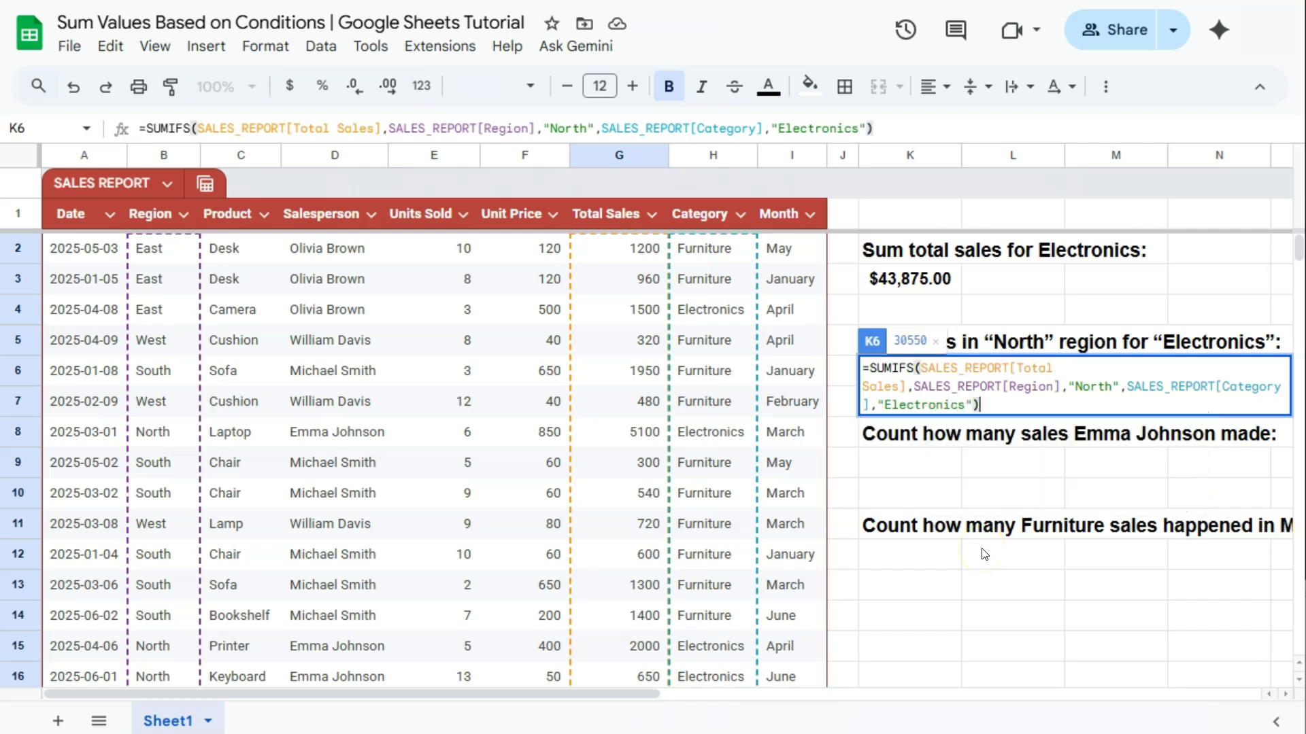
pyautogui.press('Return')
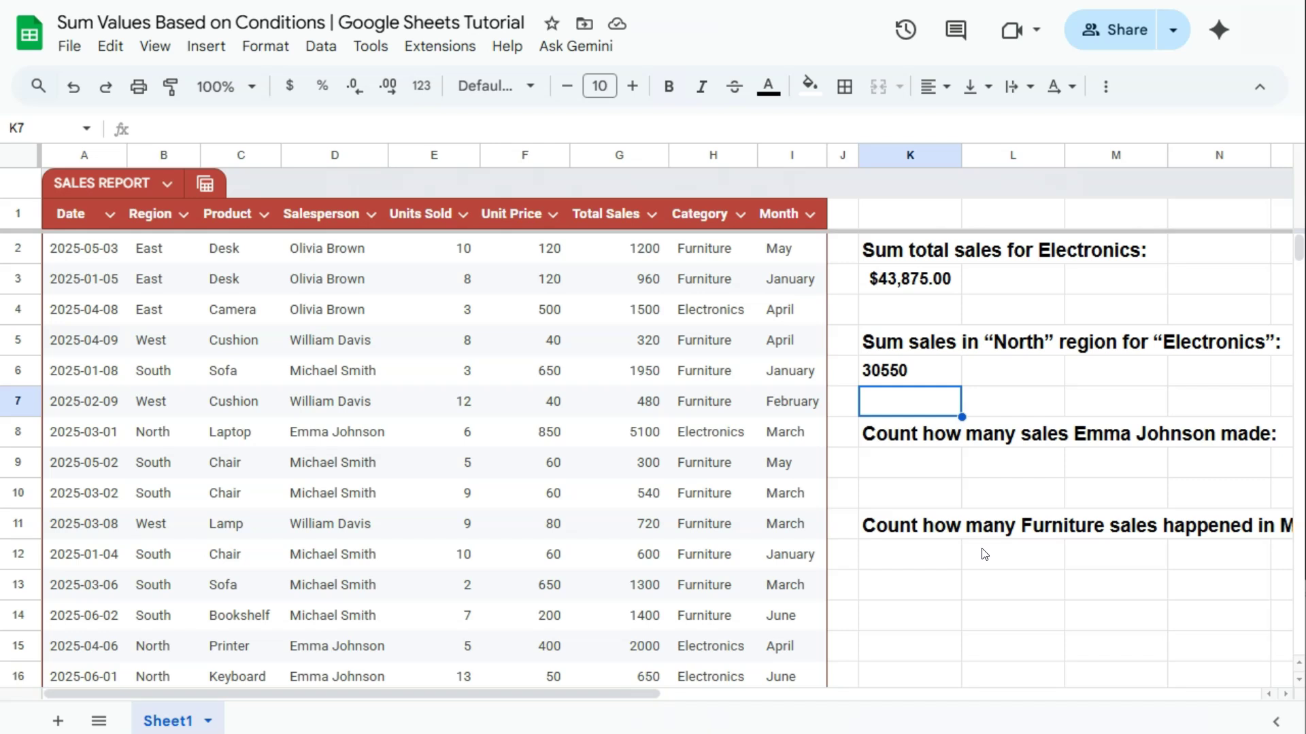
# Step: Format the SUMIFS result in K6 as currency and centre it horizontally
pyautogui.press('Up')
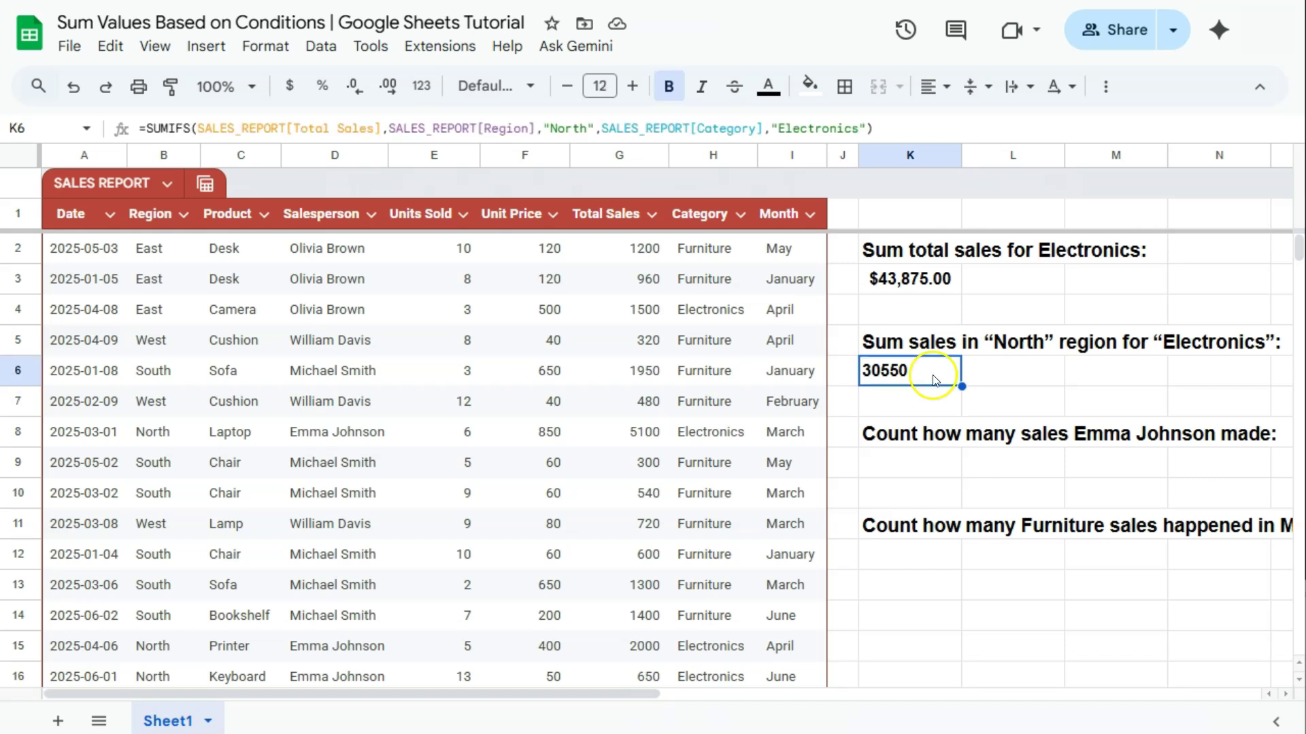
pyautogui.click(294, 87)
pyautogui.click(934, 86)
pyautogui.click(964, 127)
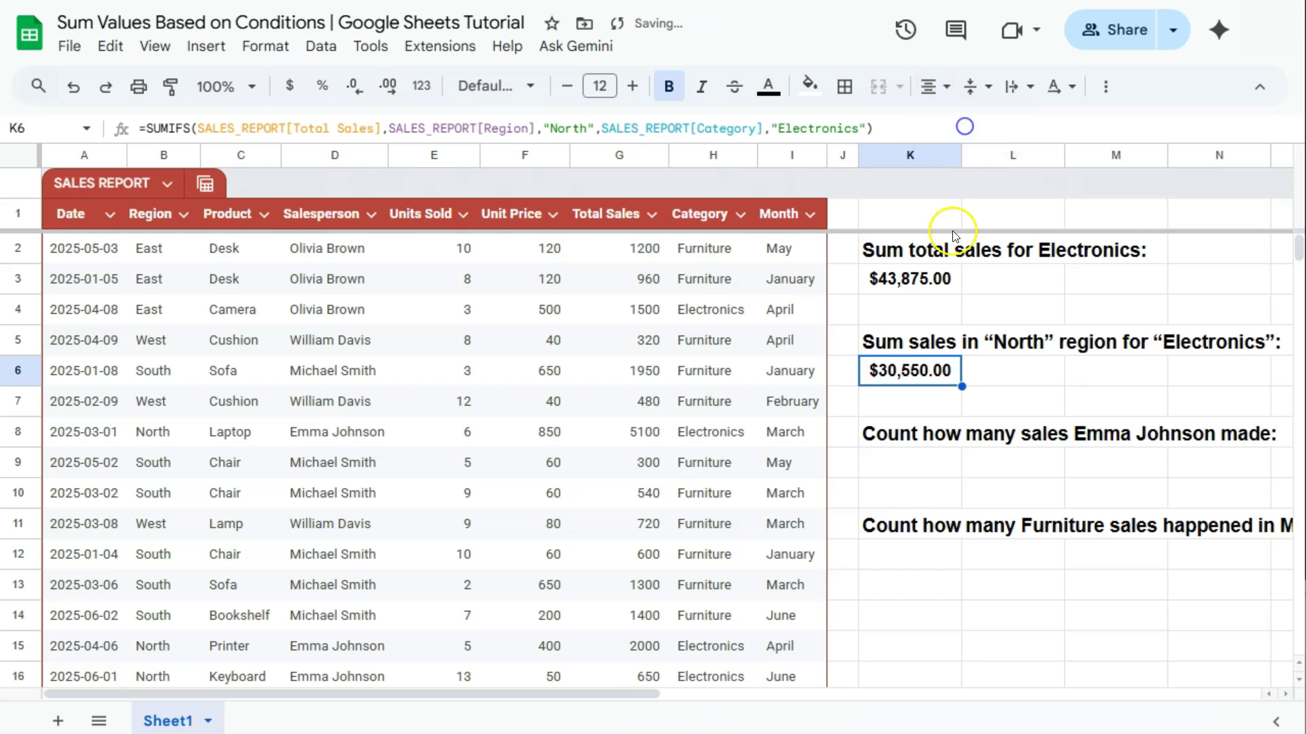
# Step: Begin a COUNTIF formula in K9 with SALES_REPORT[Salesperson] as the range
pyautogui.click(930, 461)
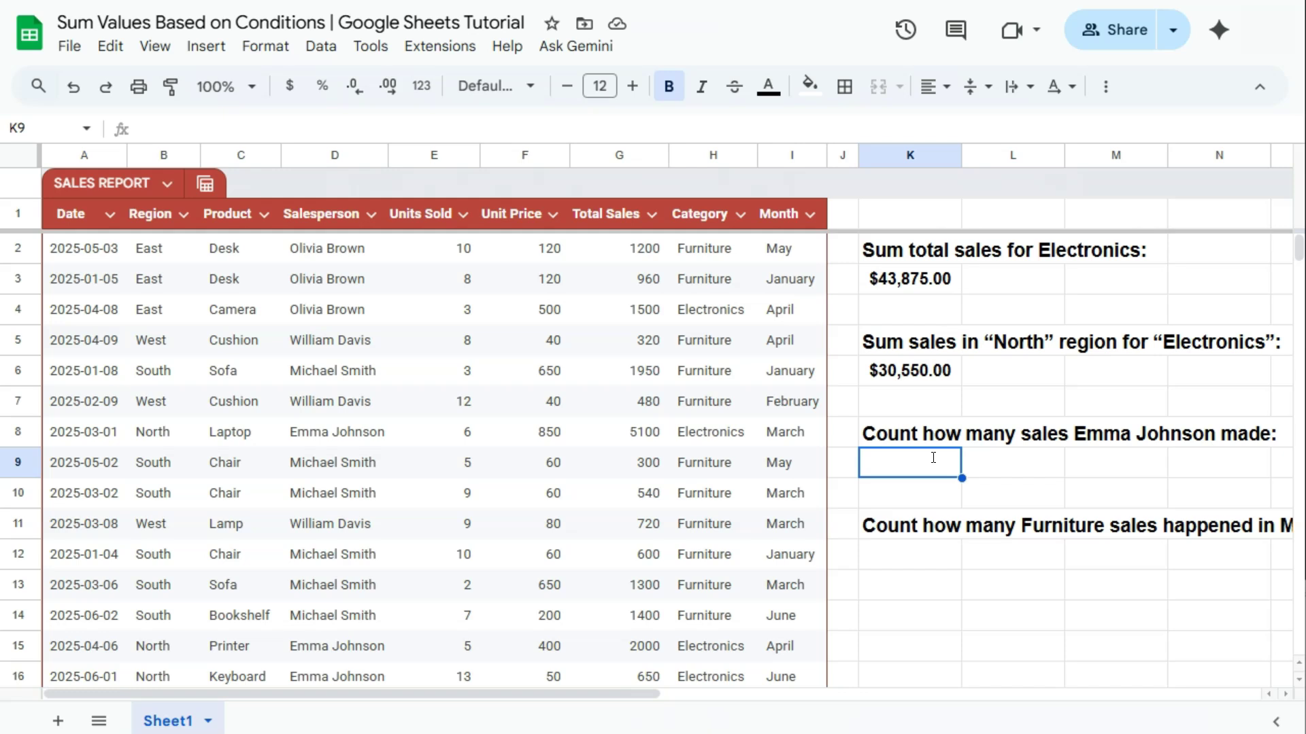
pyautogui.write('=')
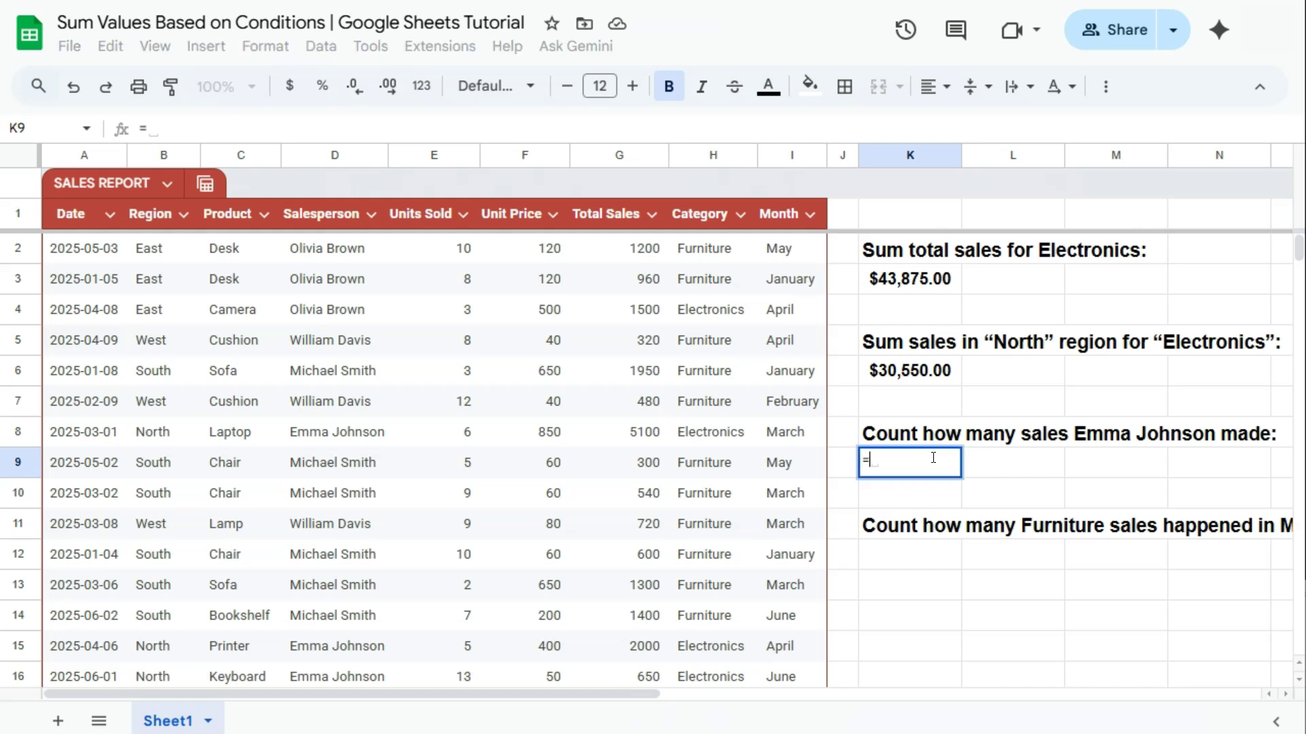
pyautogui.write('countif')
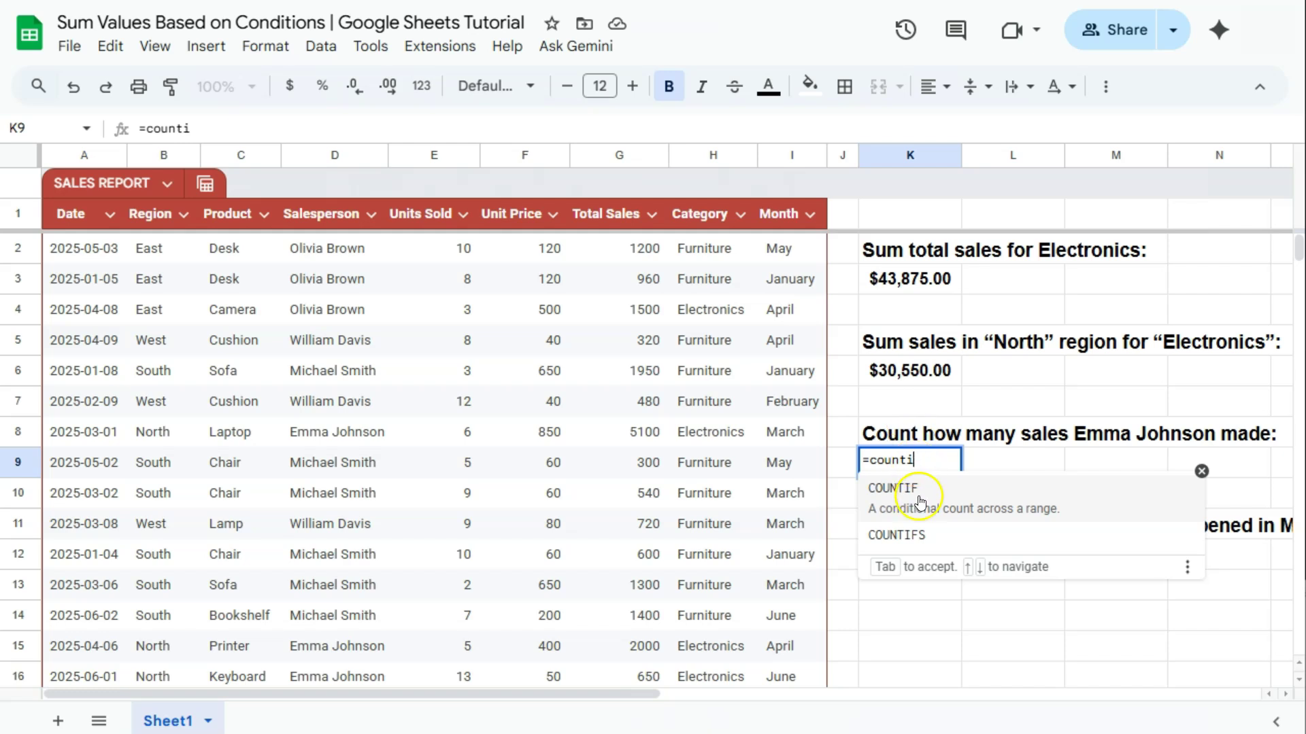
pyautogui.click(914, 490)
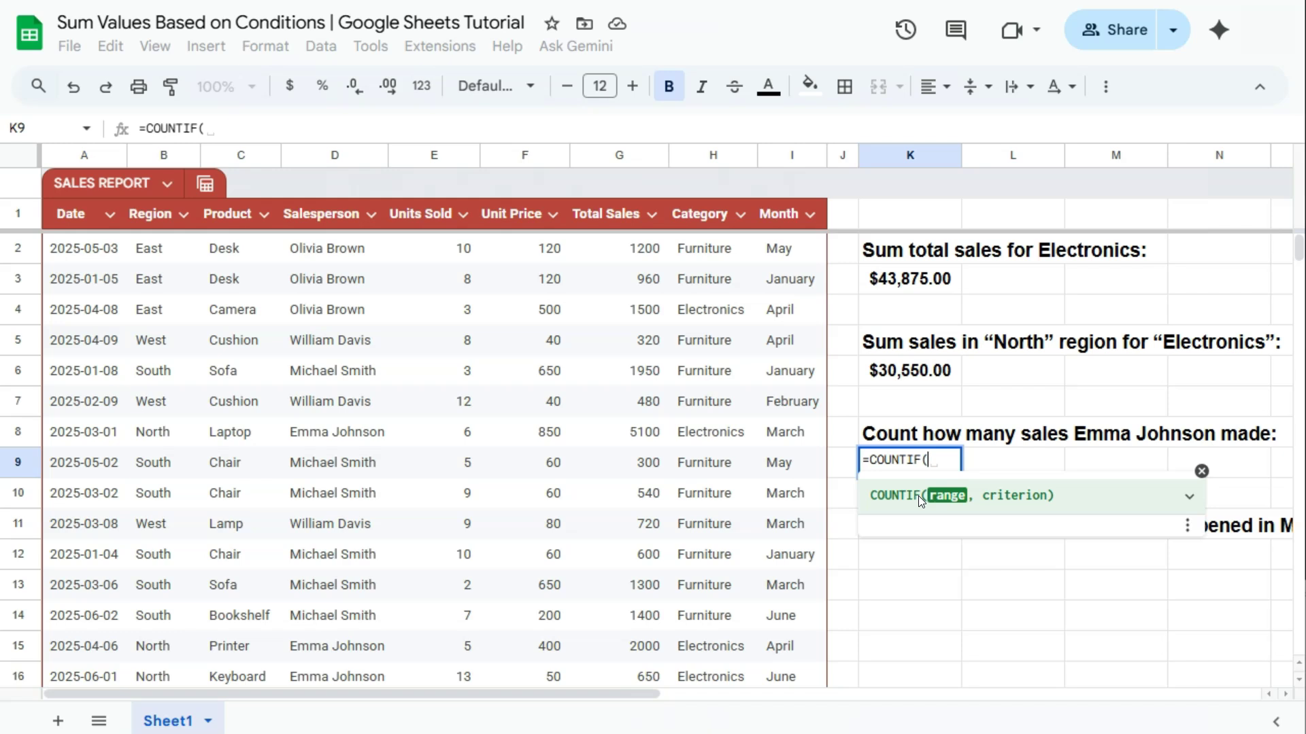
pyautogui.write('sale')
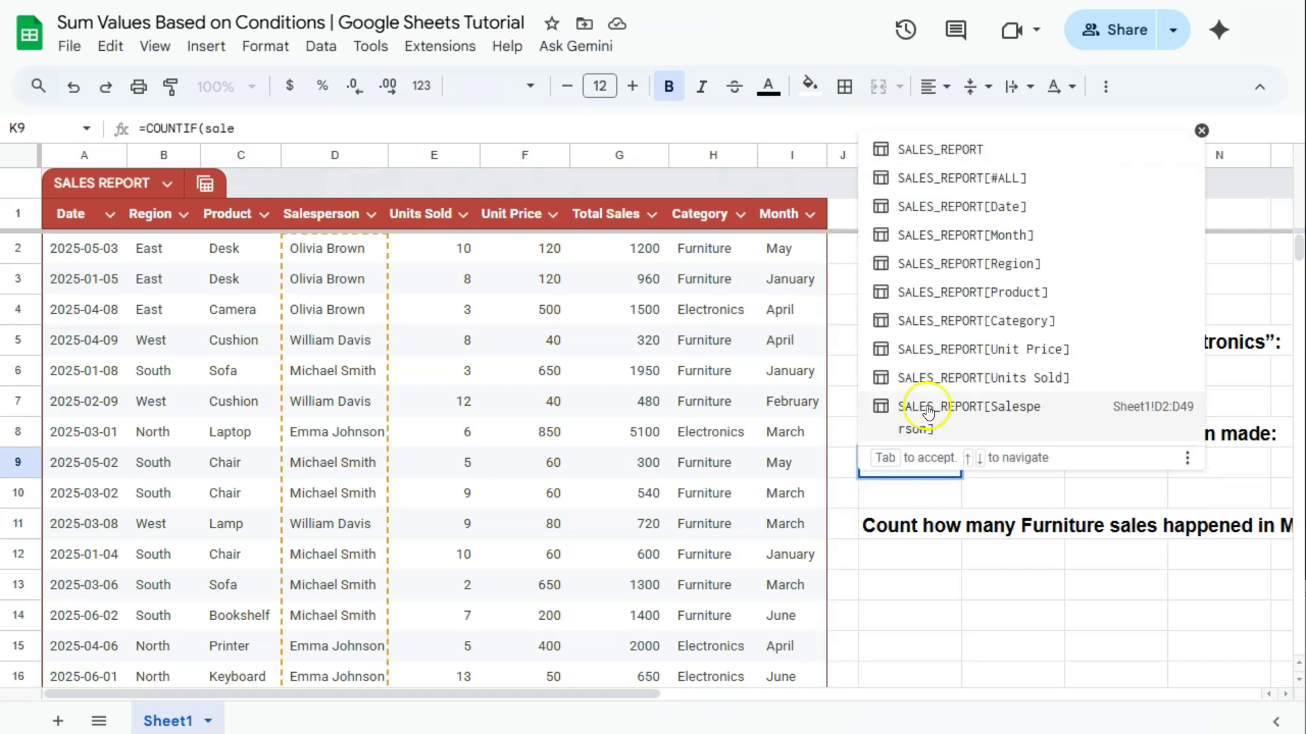
pyautogui.click(928, 410)
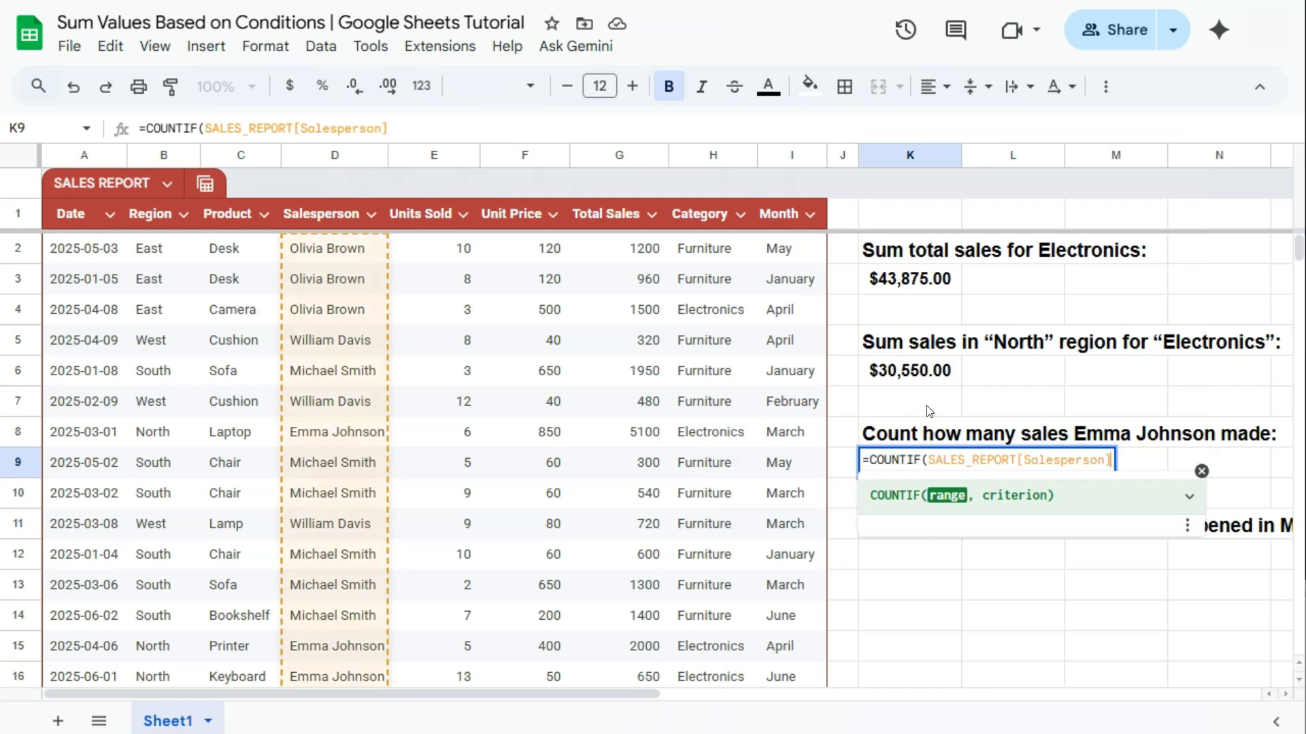
# Step: Add the full name of the salesperson given in the K8 heading as the criterion and complete the COUNTIF formula in K9
pyautogui.write(',')
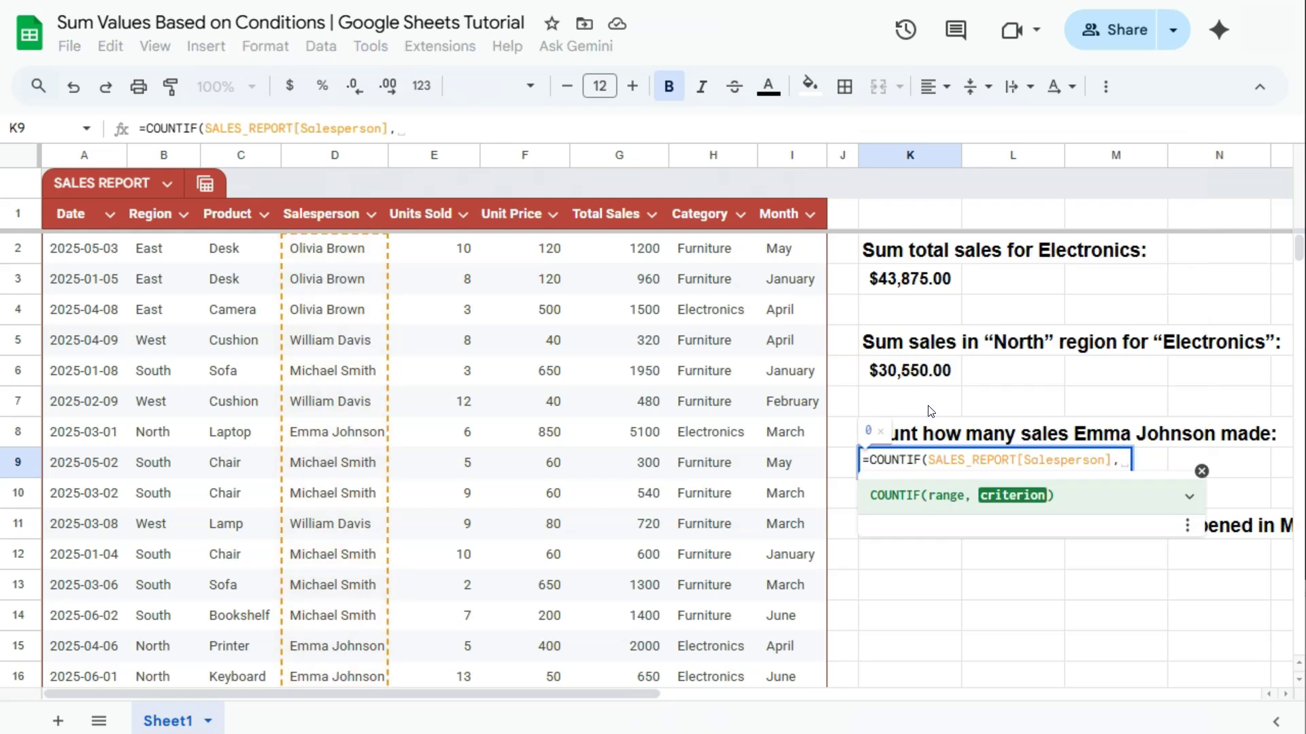
pyautogui.write('"')
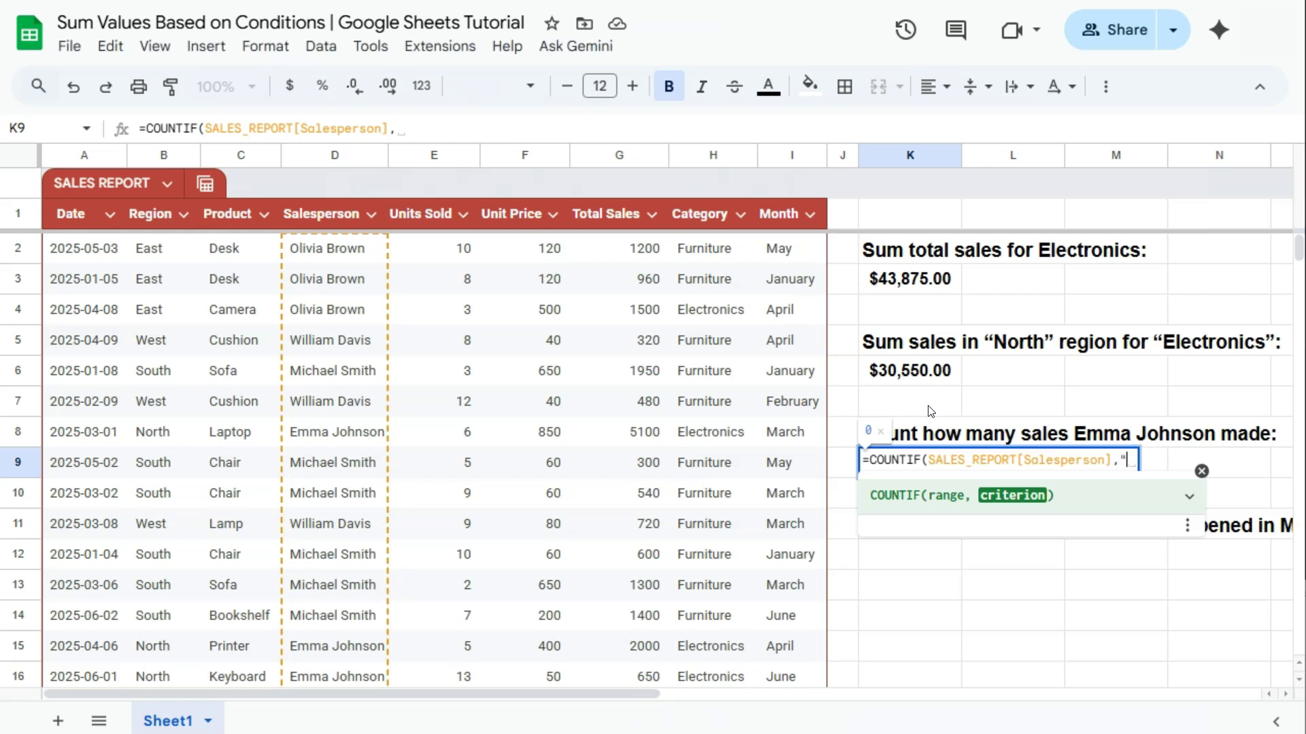
pyautogui.write('Emma')
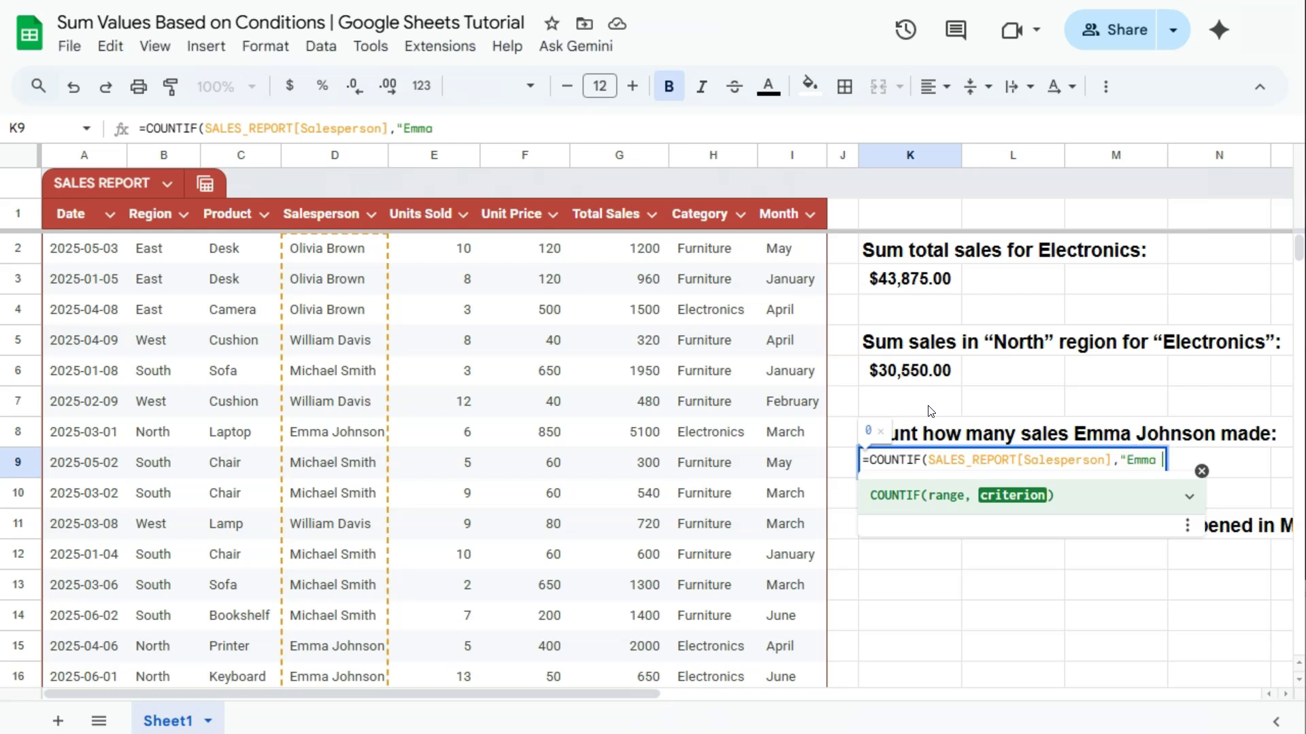
pyautogui.write(' Johns')
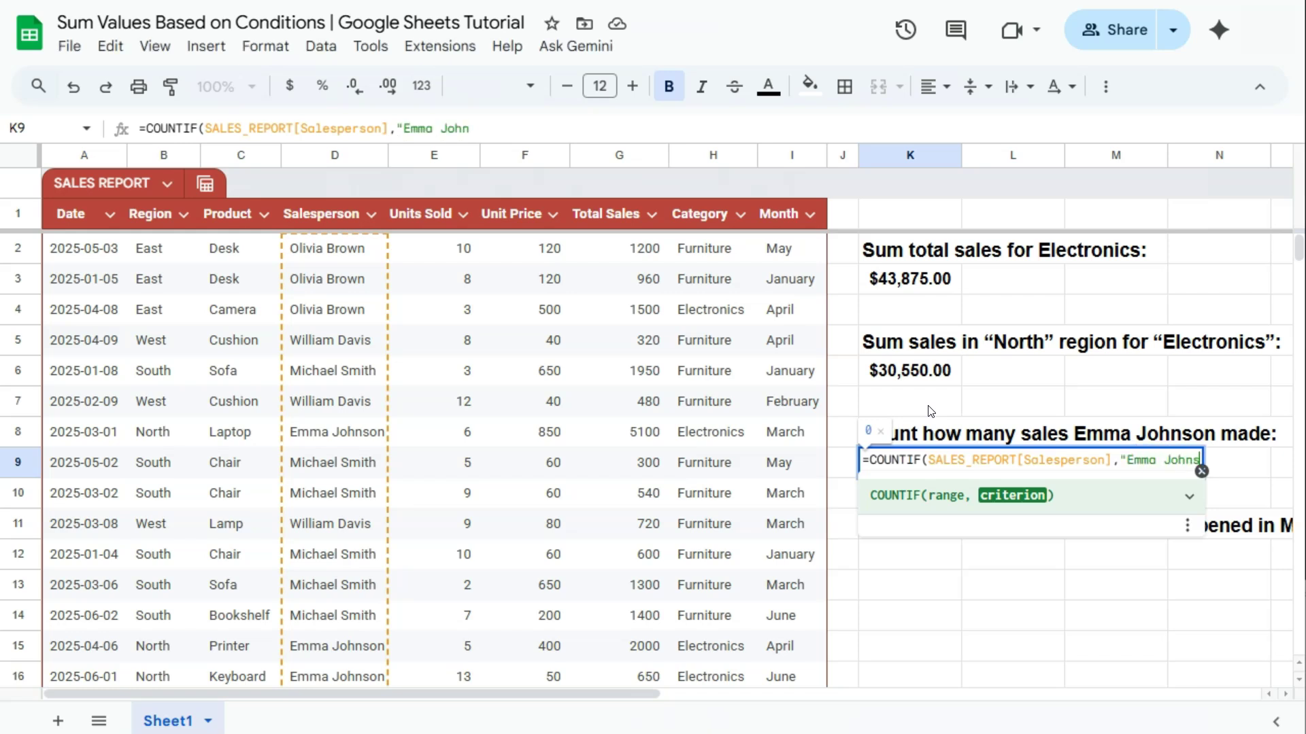
pyautogui.write('on"')
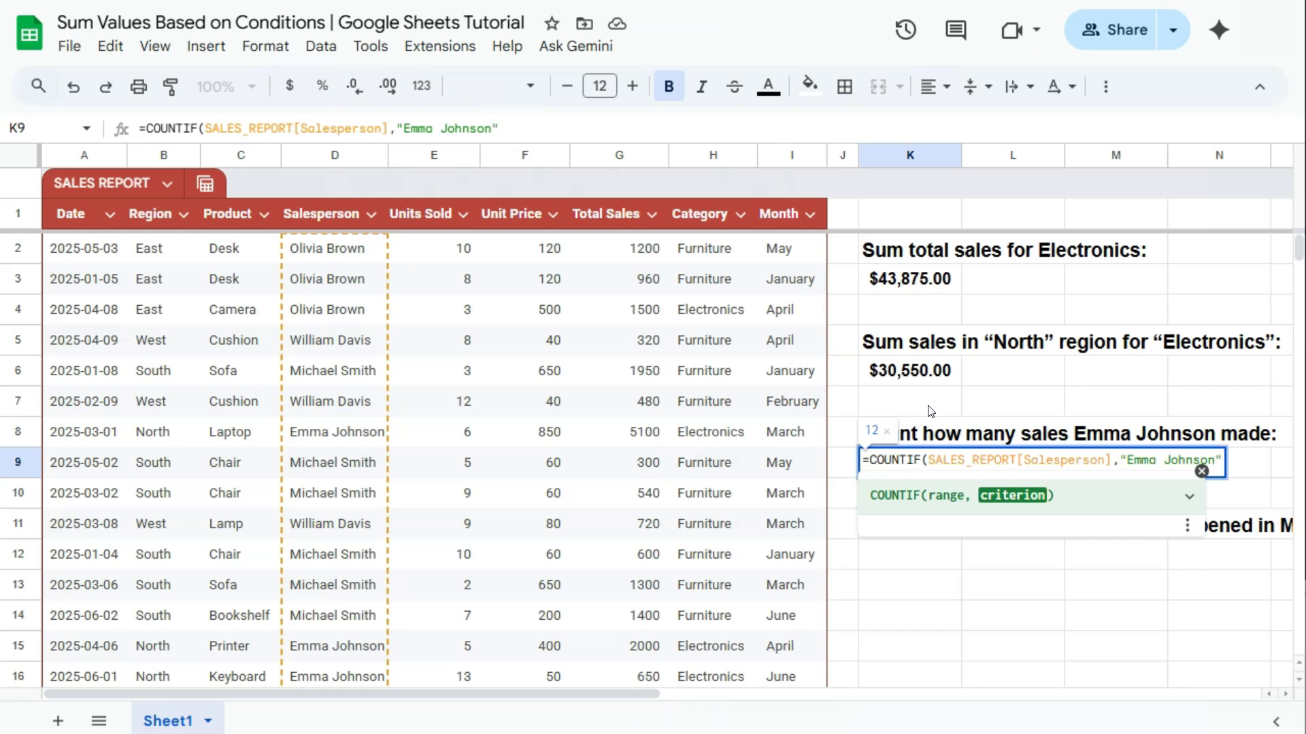
pyautogui.press('Return')
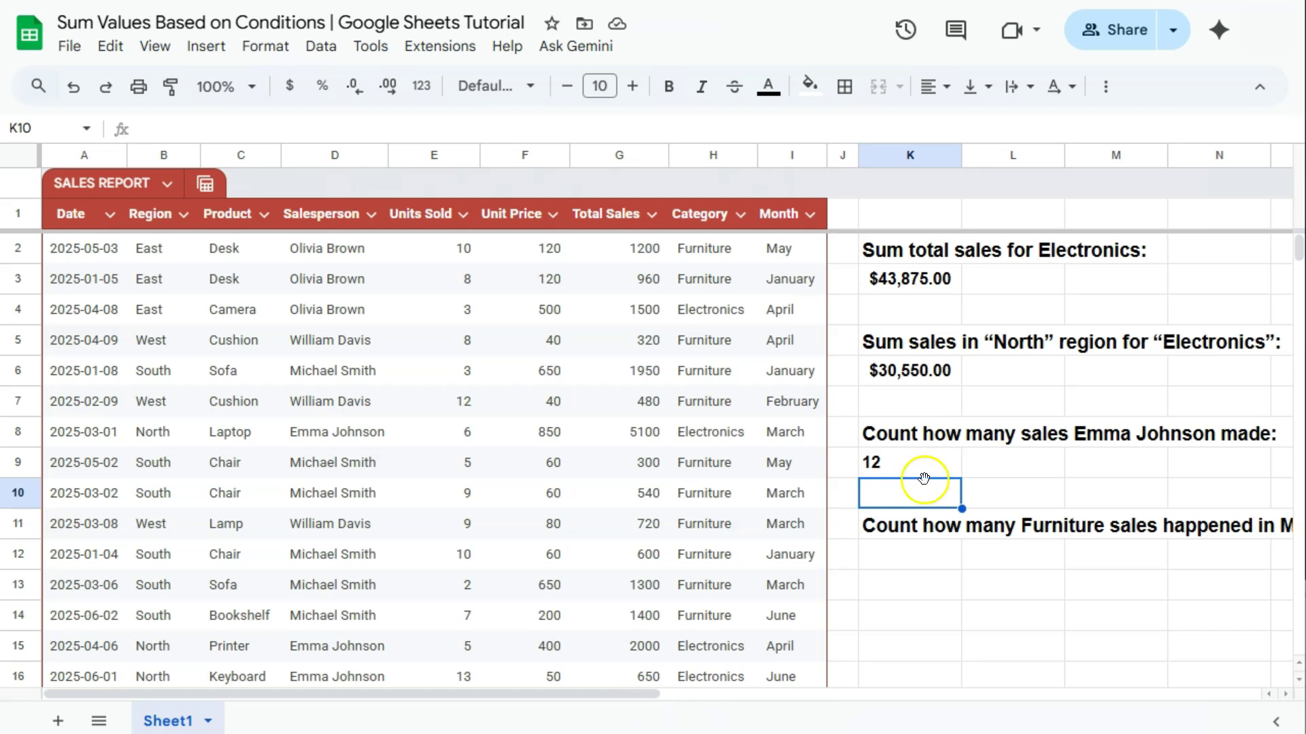
# Step: Begin a COUNTIFS formula in K12 with SALES_REPORT[Category] as the first criteria range and "Furniture" as its criterion
pyautogui.click(921, 554)
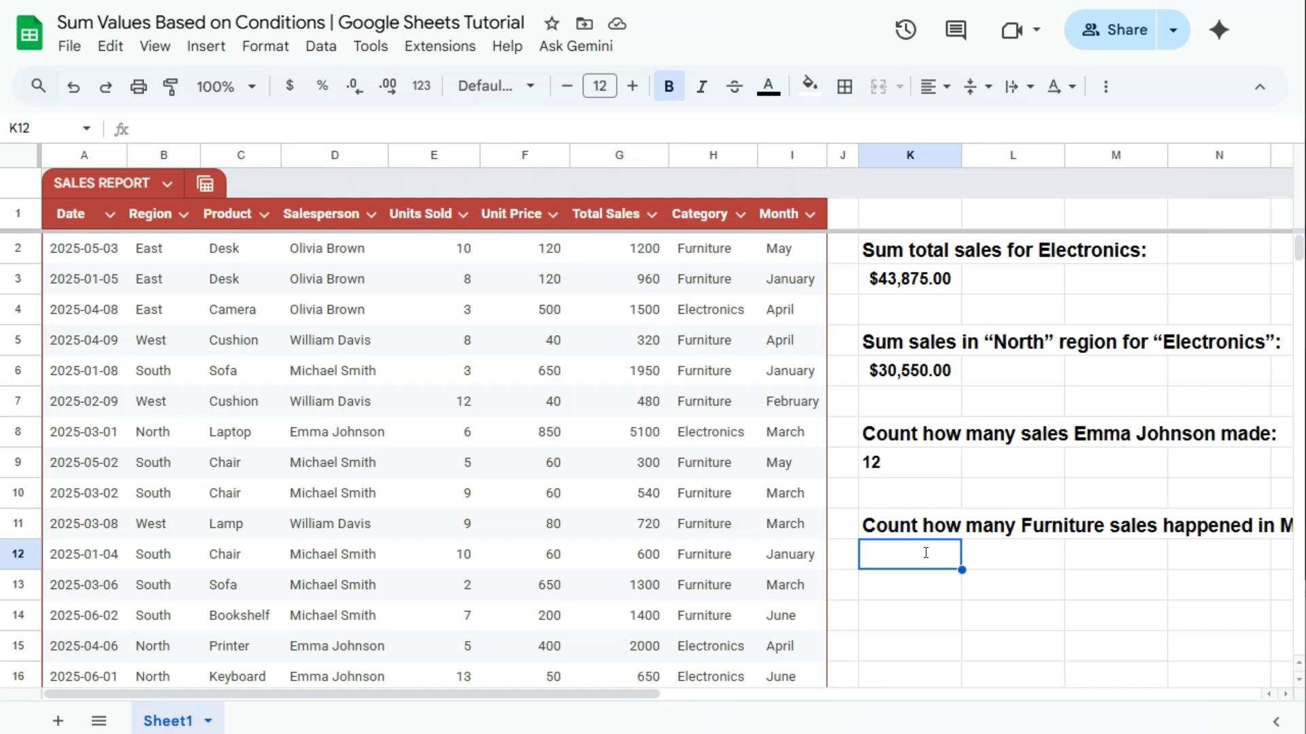
pyautogui.write('=countif')
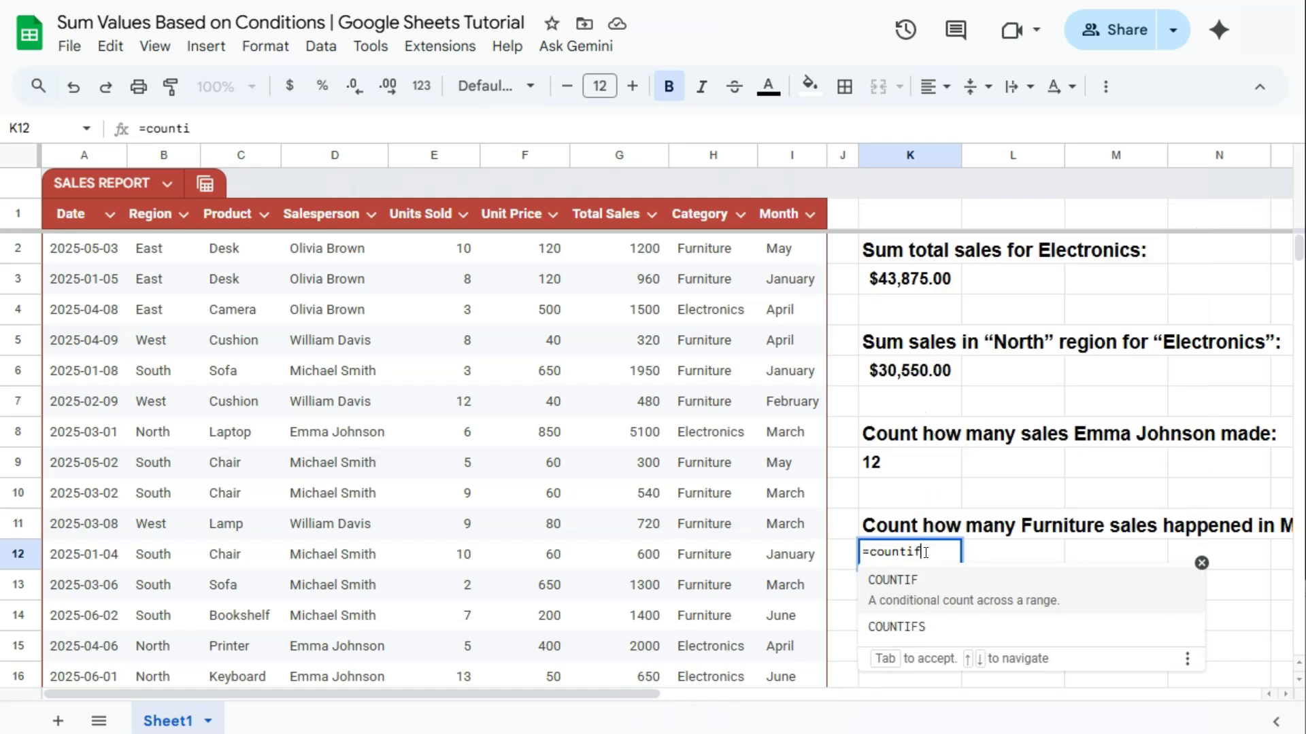
pyautogui.write('s')
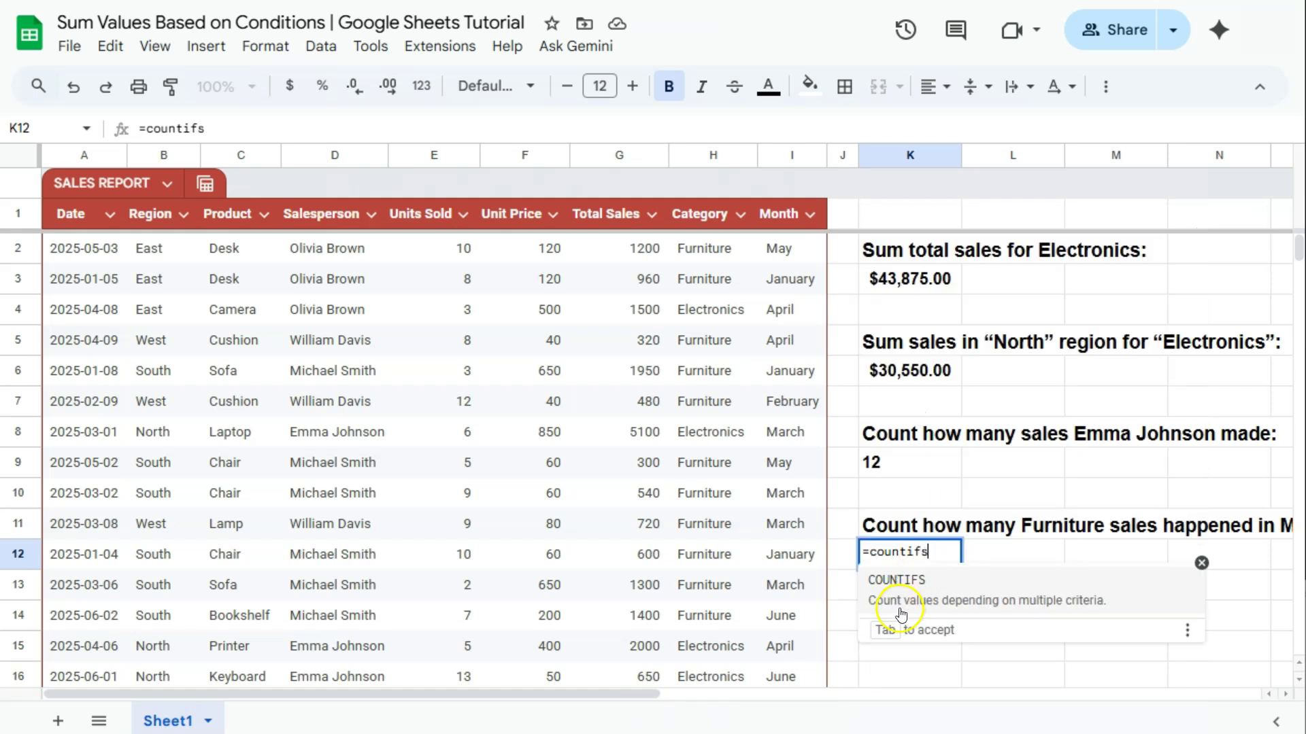
pyautogui.click(978, 588)
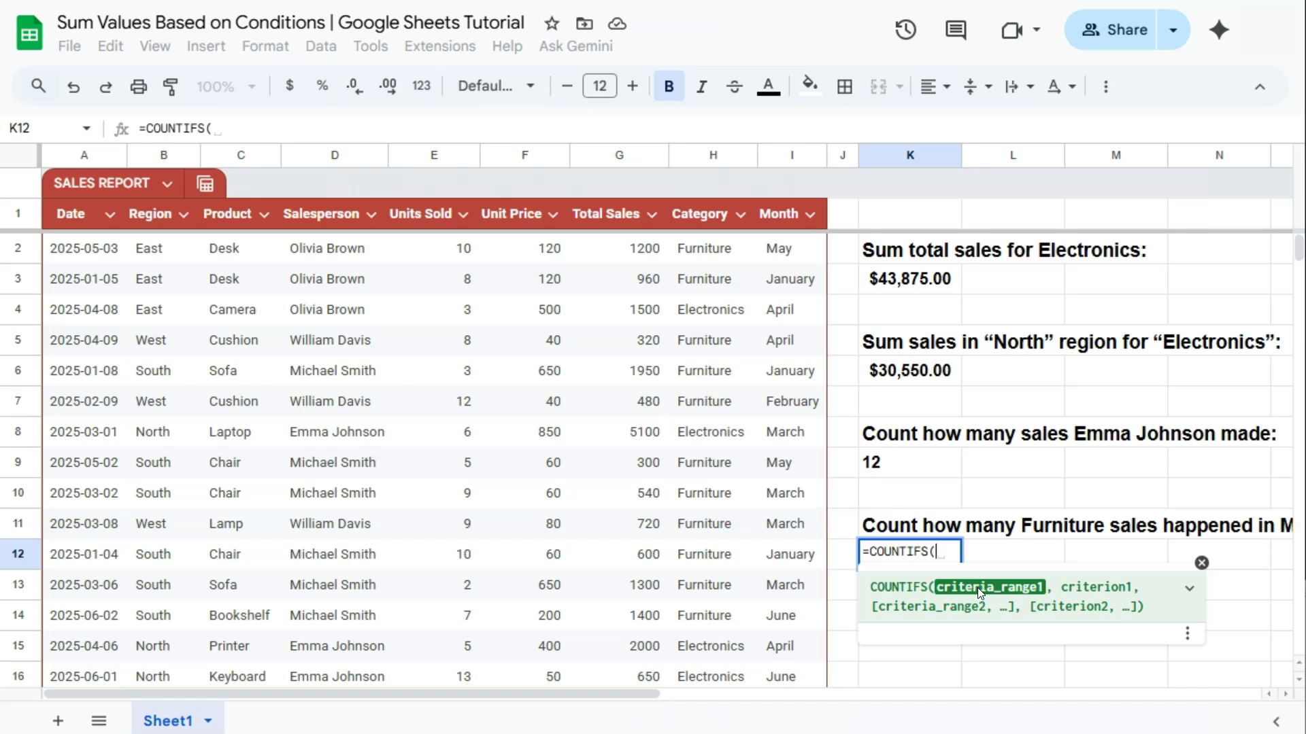
pyautogui.write('sale')
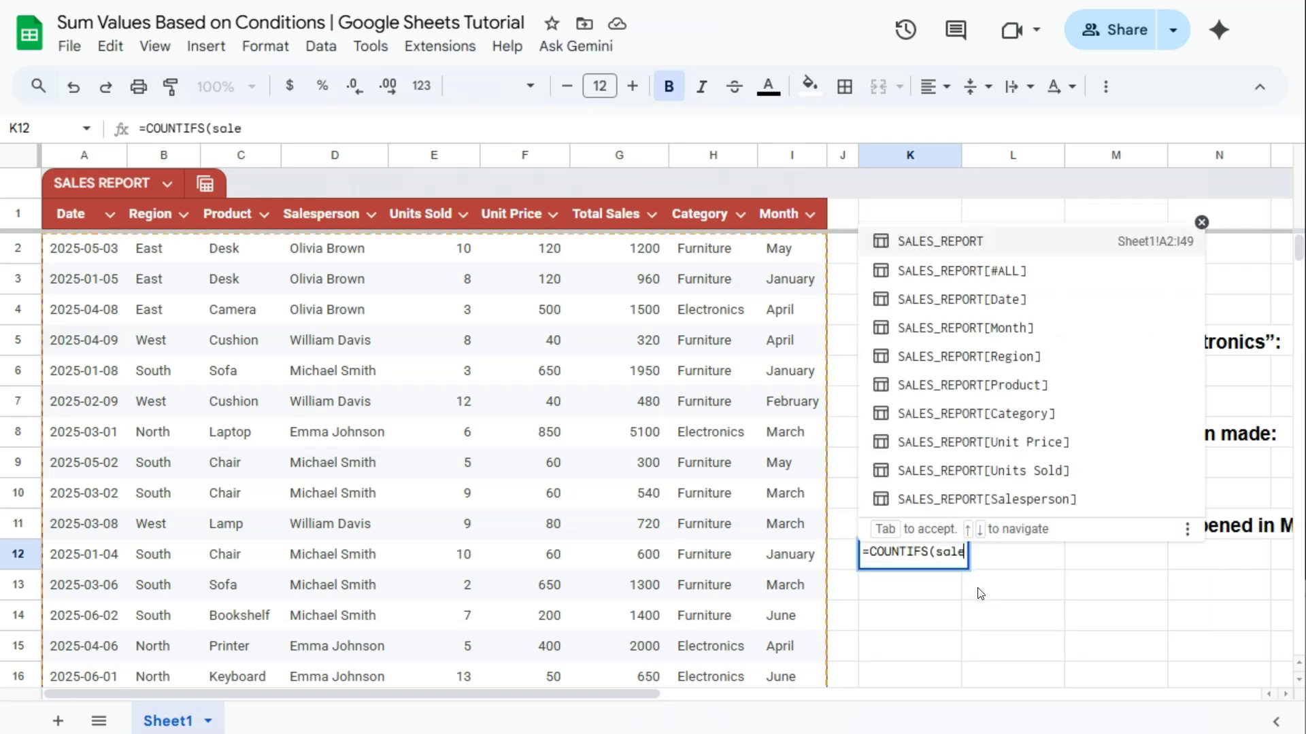
pyautogui.click(990, 417)
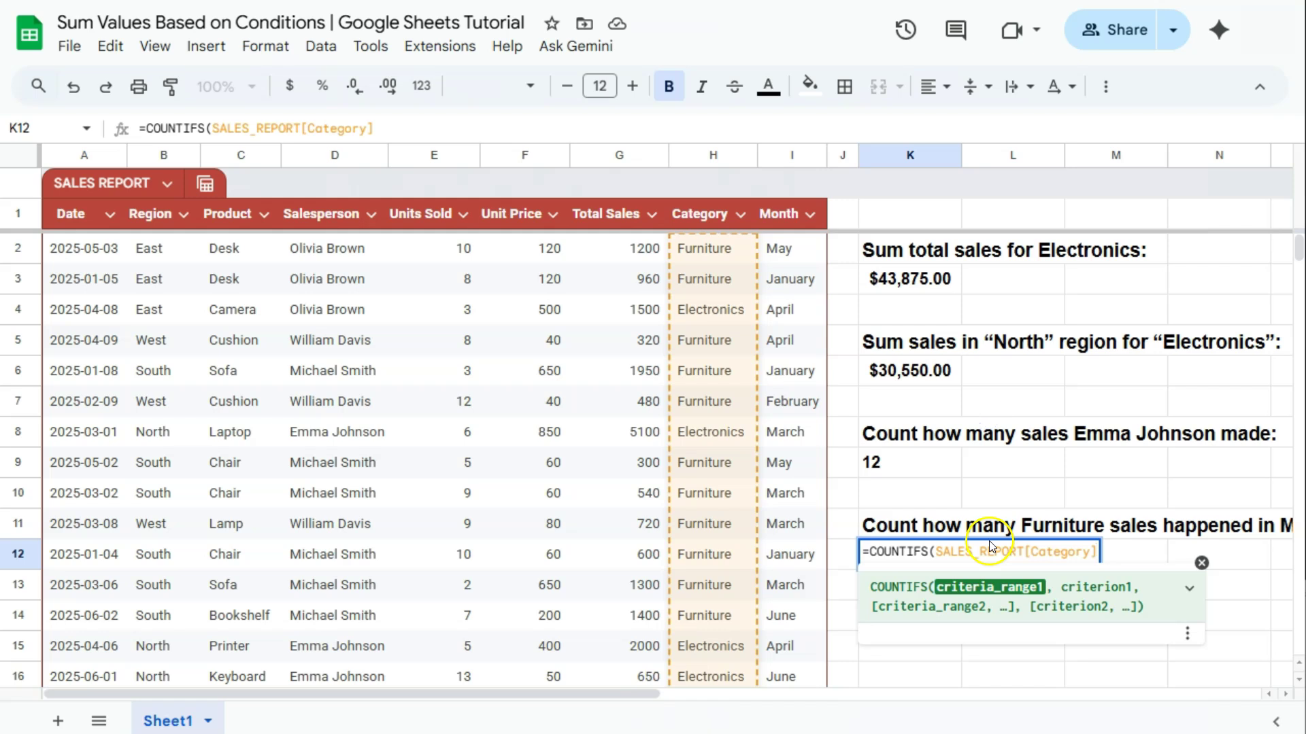
pyautogui.write(',"')
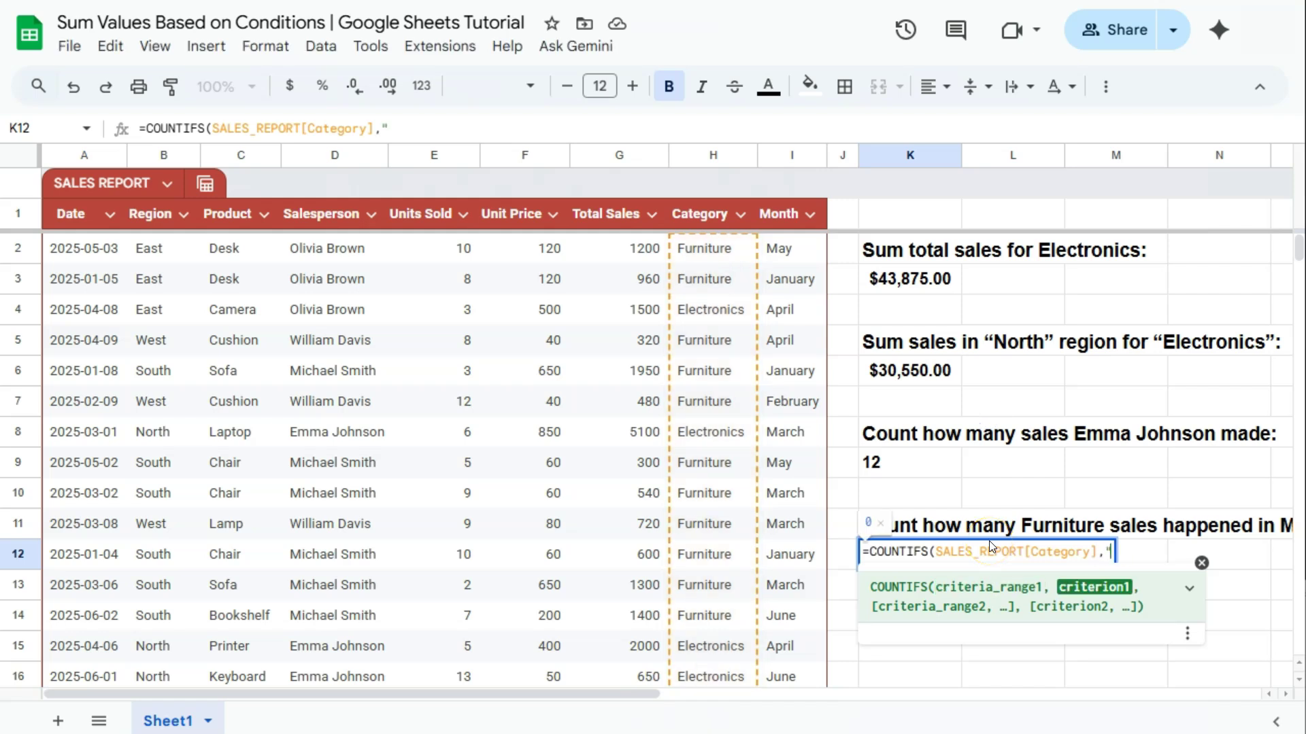
pyautogui.write('Furniture"')
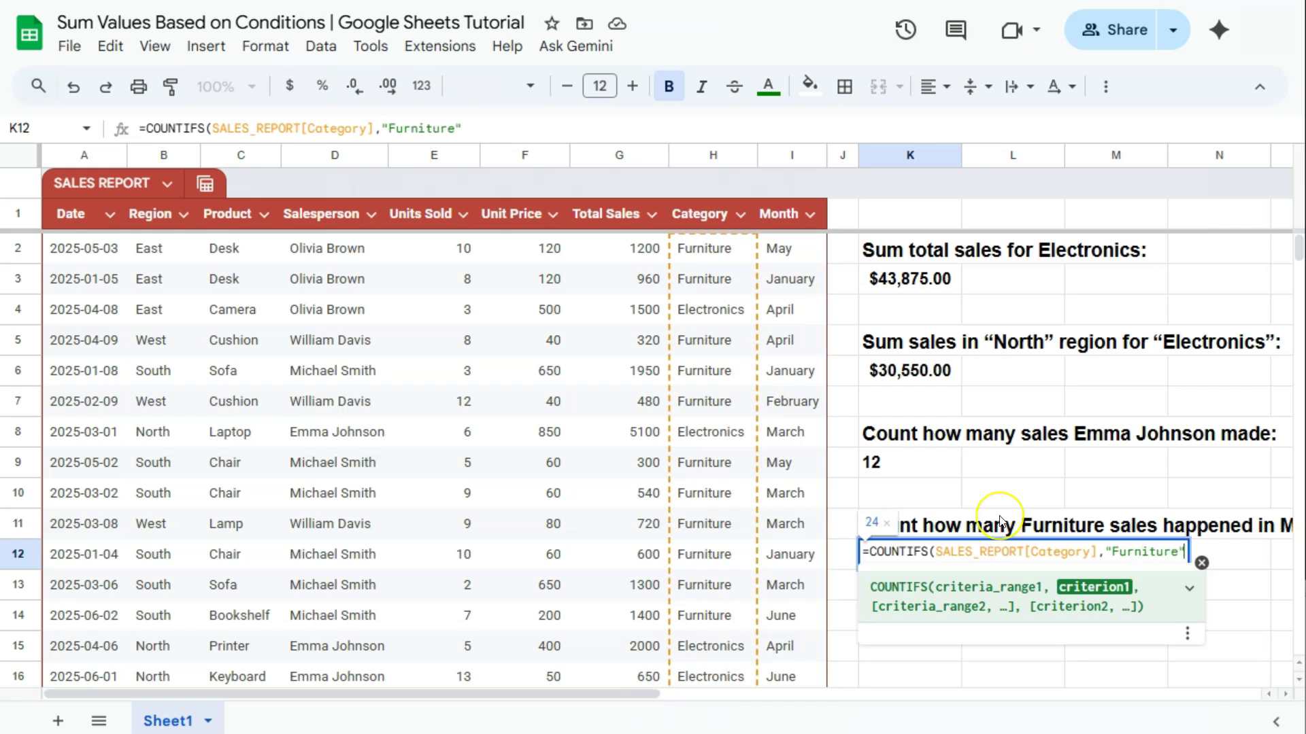
# Step: Add SALES_REPORT[Month] with the criterion "May" as the second condition and complete the COUNTIFS formula in K12
pyautogui.write(',')
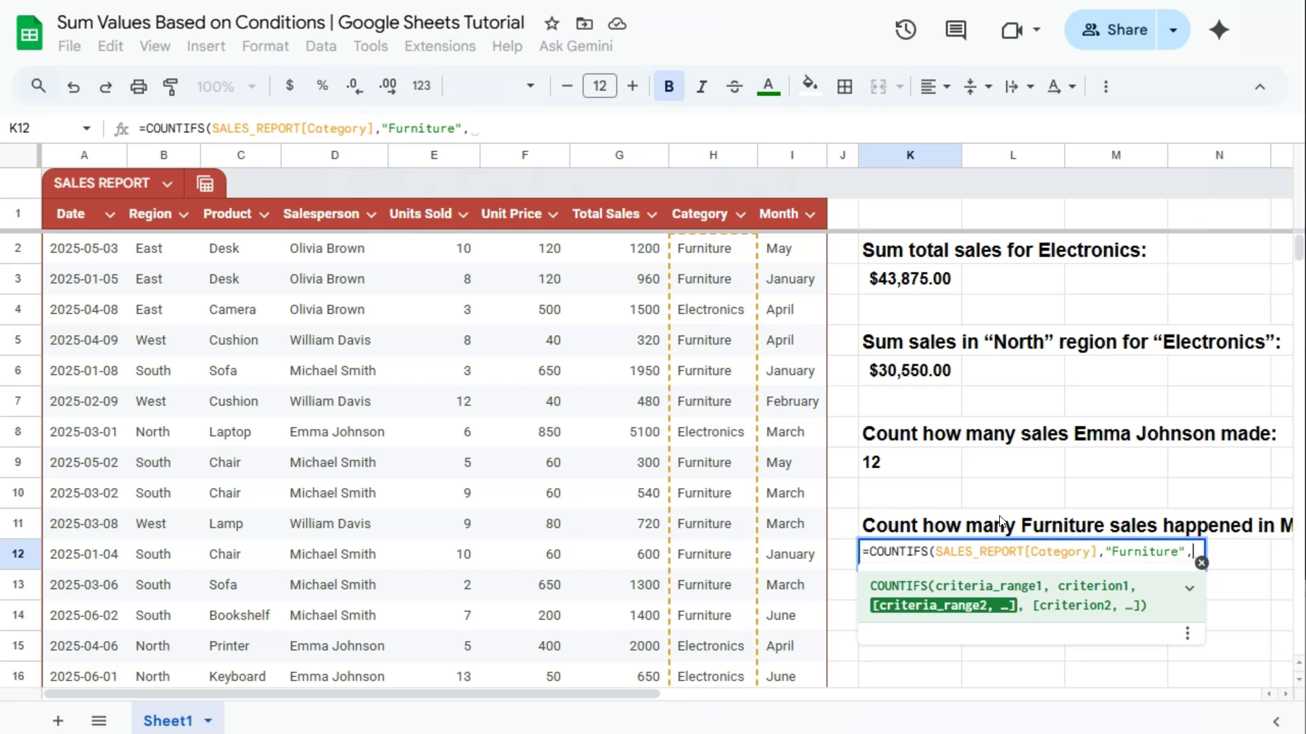
pyautogui.write('s')
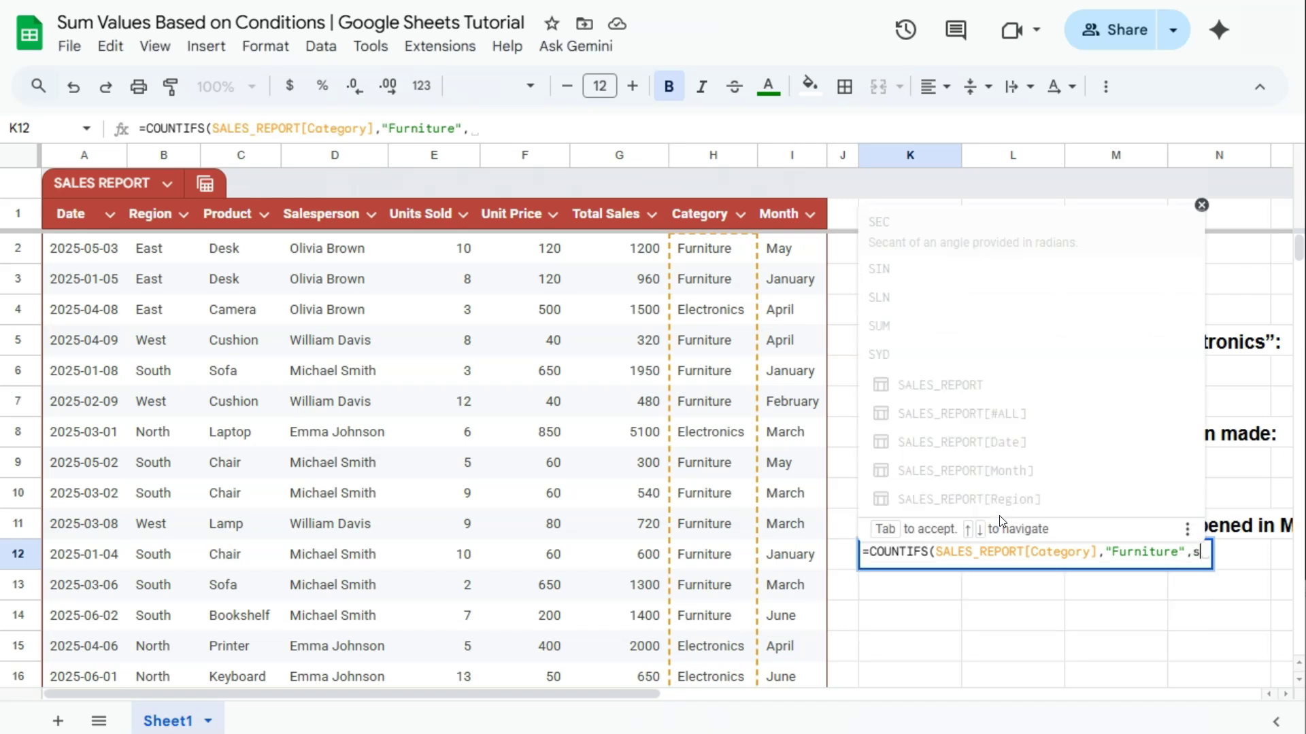
pyautogui.write('ale')
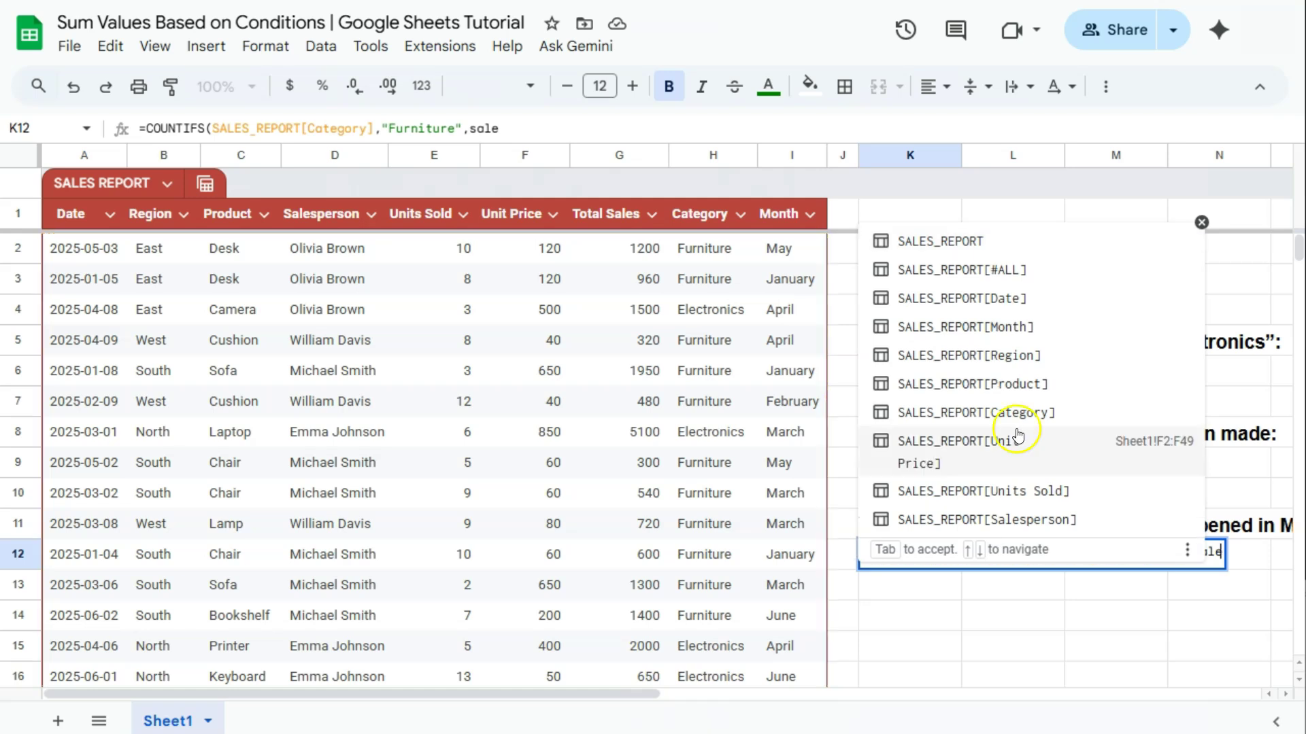
pyautogui.click(987, 318)
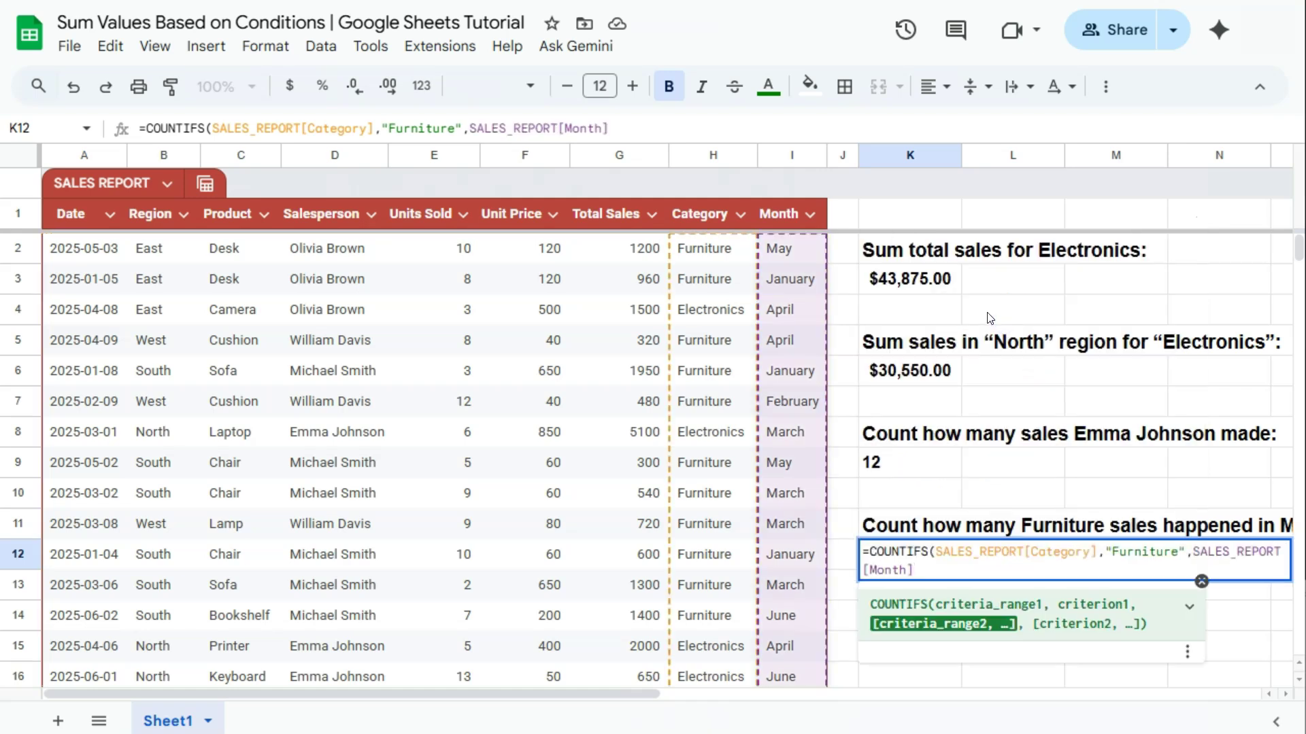
pyautogui.write(',')
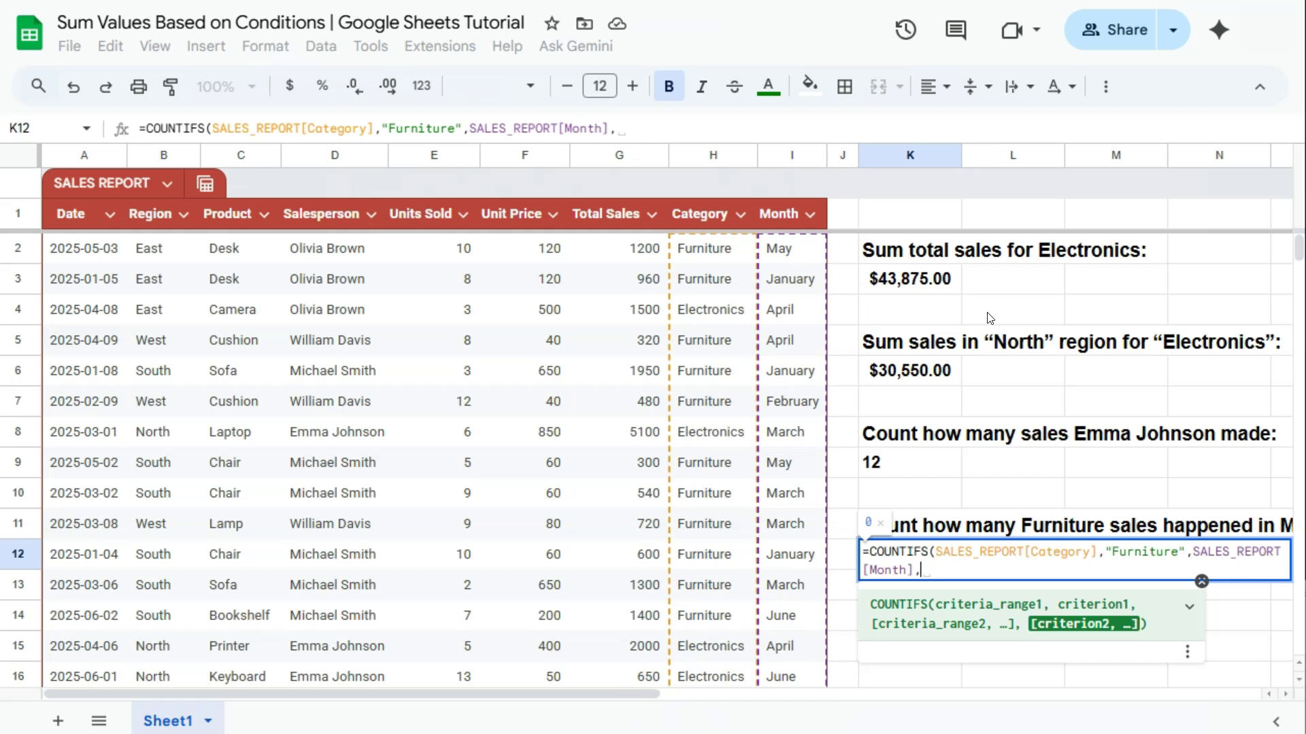
pyautogui.write('"')
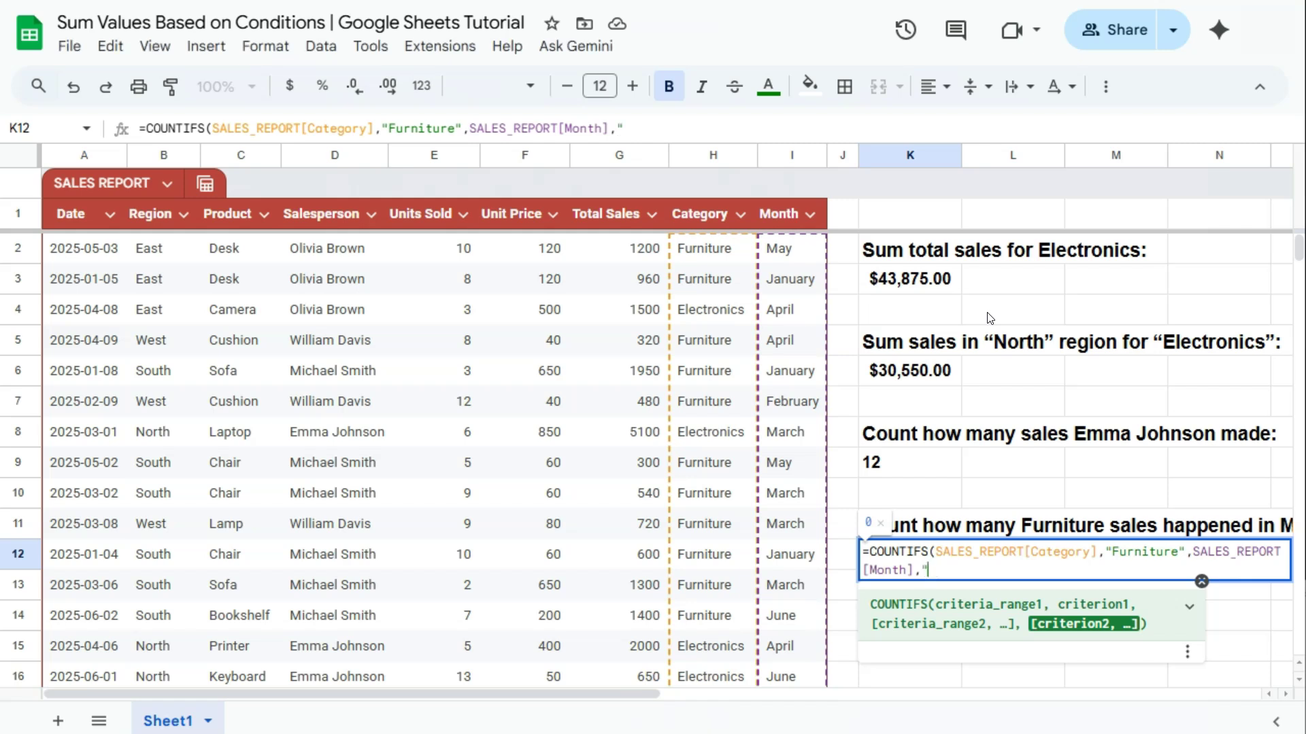
pyautogui.write('May"')
pyautogui.press('Return')
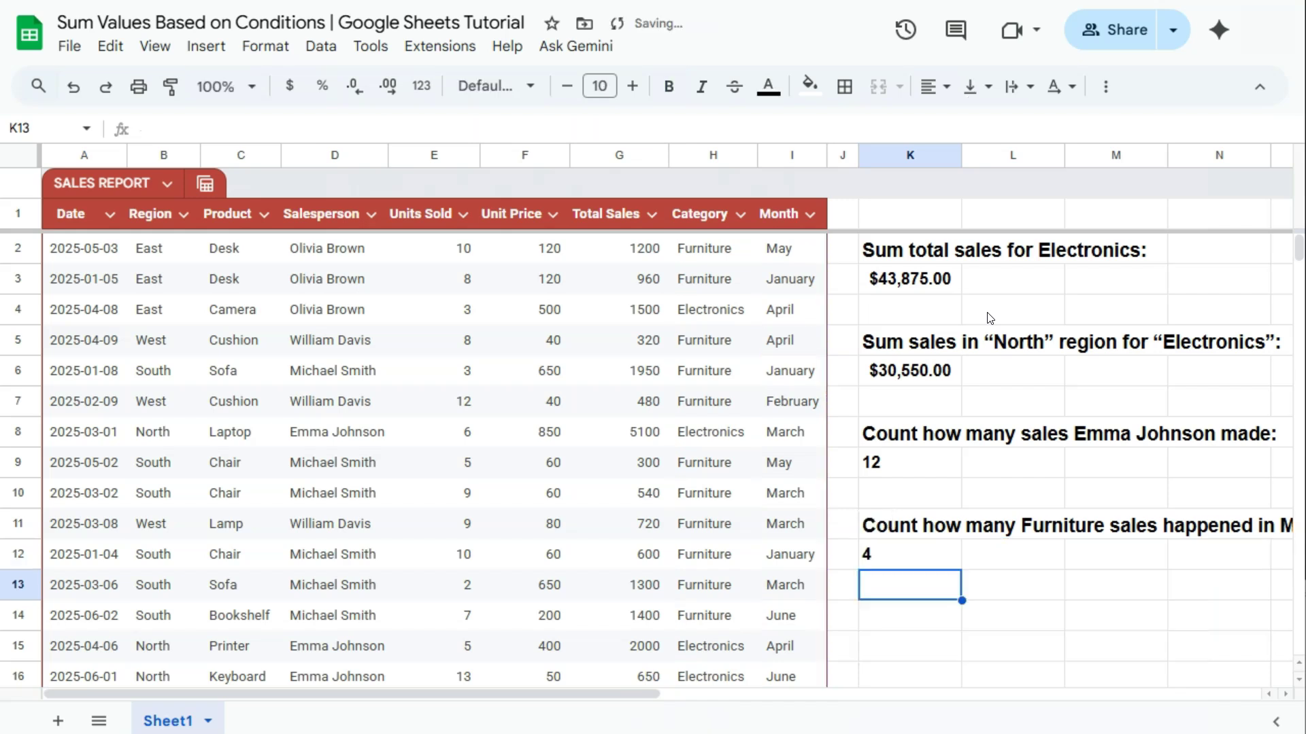